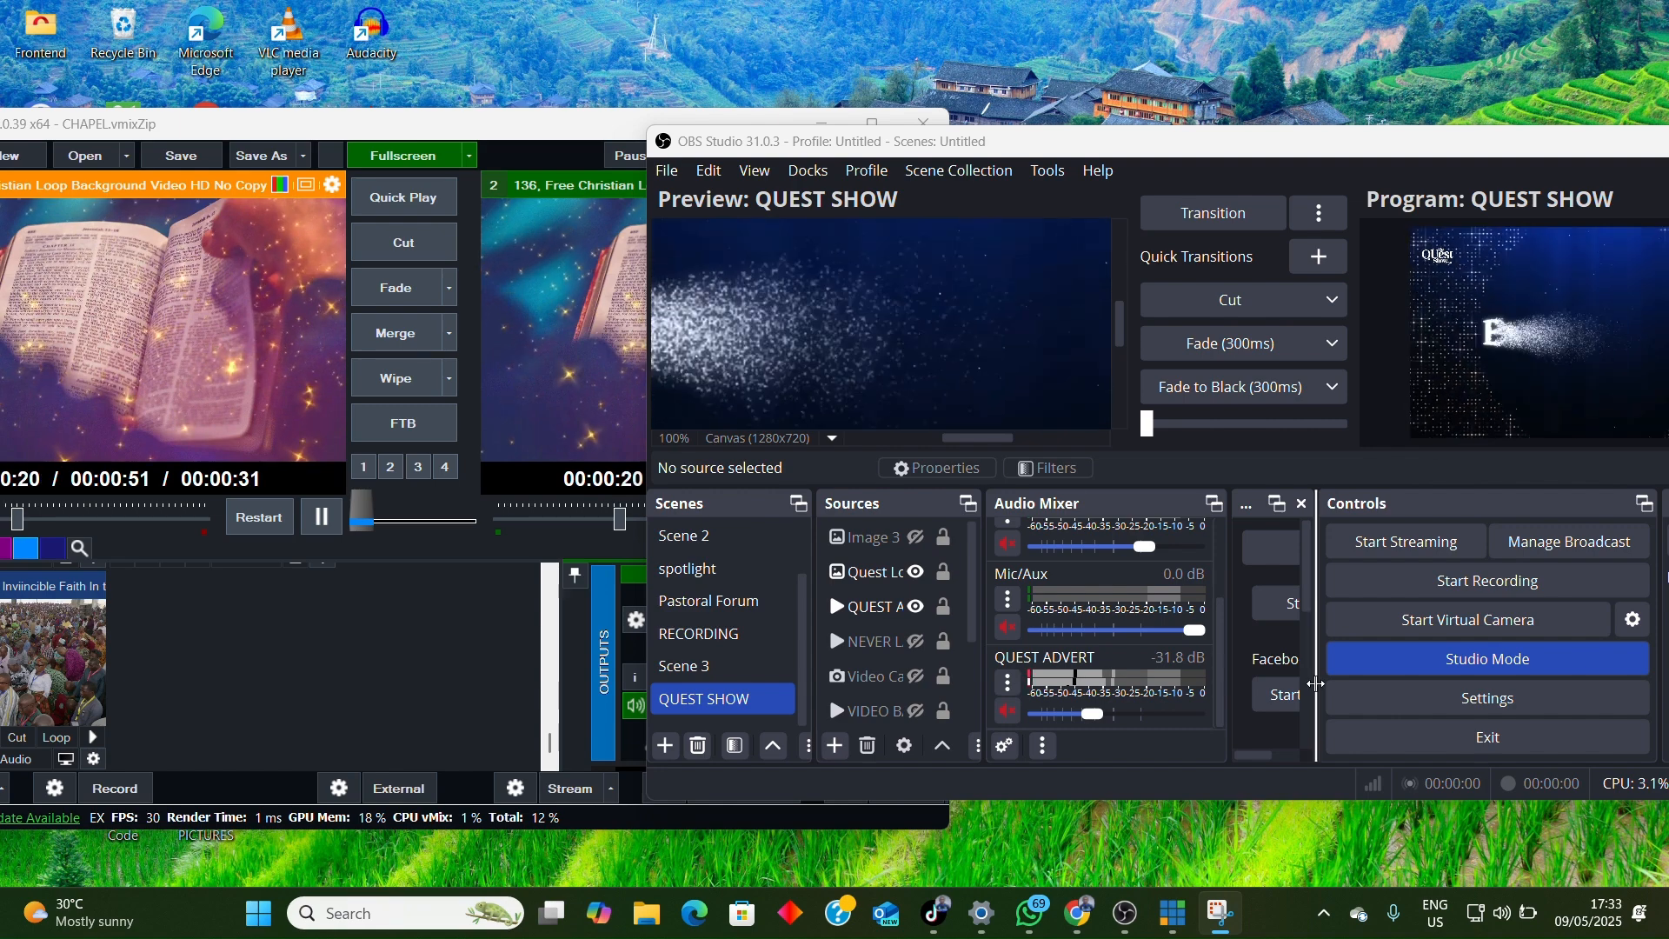
Step: Arrange the OBS Studio and vMix windows beside each other on the desktop
left_click_drag(1094, 149, 1043, 187)
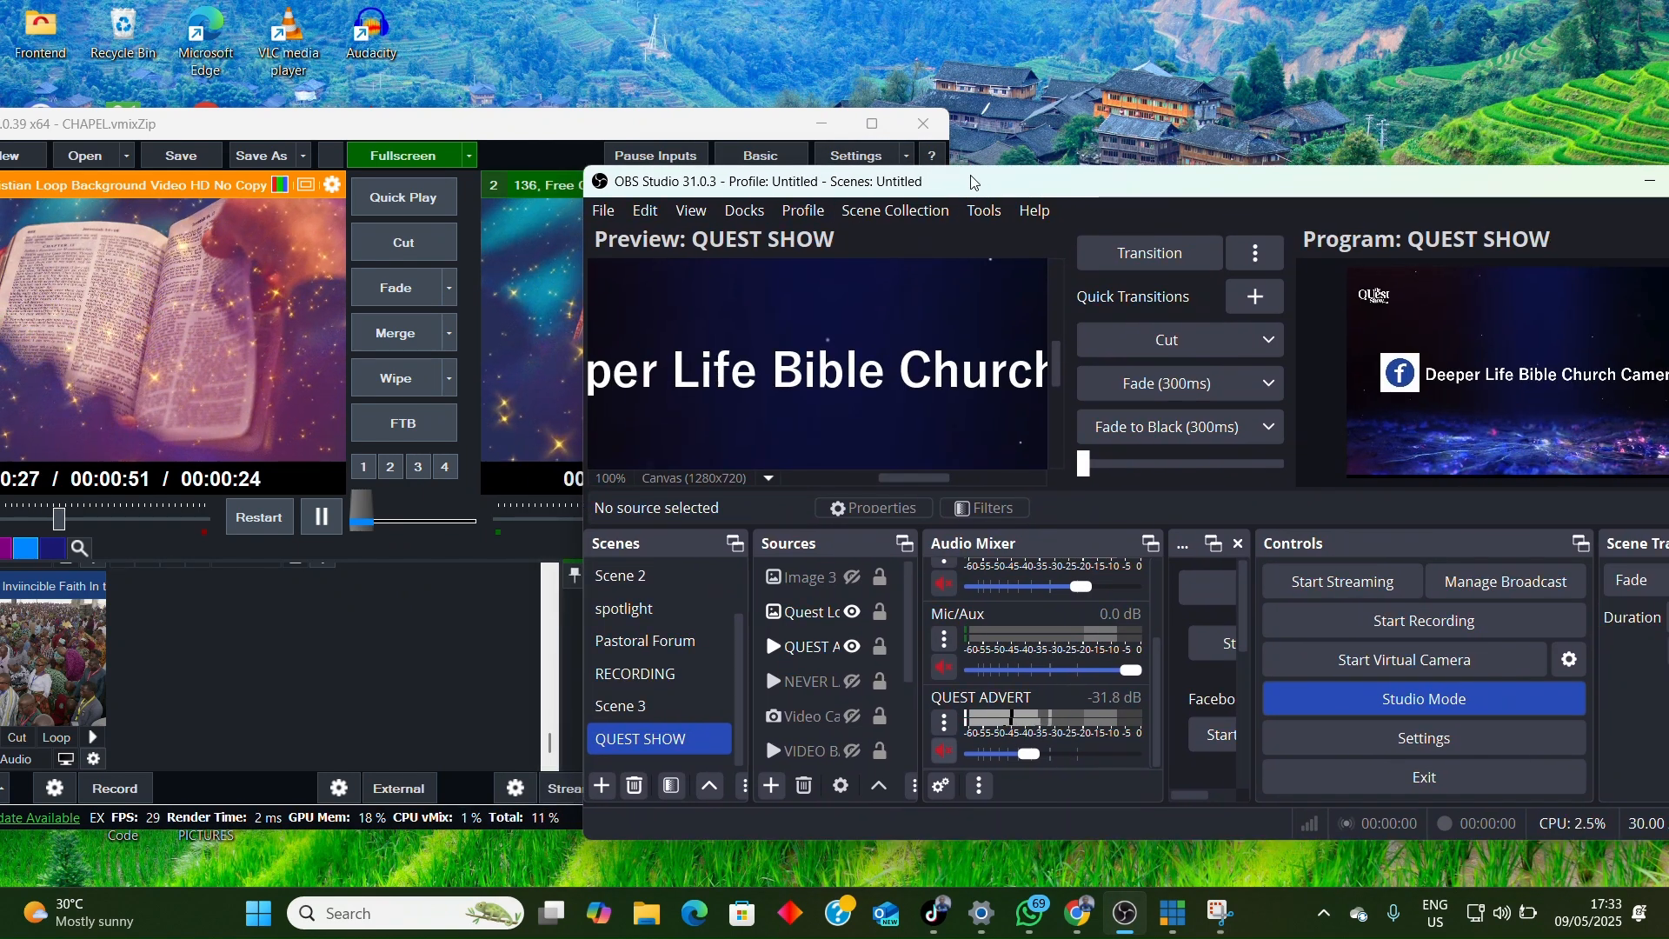
mouse_move(567, 128)
left_mouse_down()
mouse_move(705, 123)
mouse_move(595, 131)
mouse_move(705, 141)
mouse_move(598, 142)
left_mouse_up()
left_click_drag(1054, 184, 939, 162)
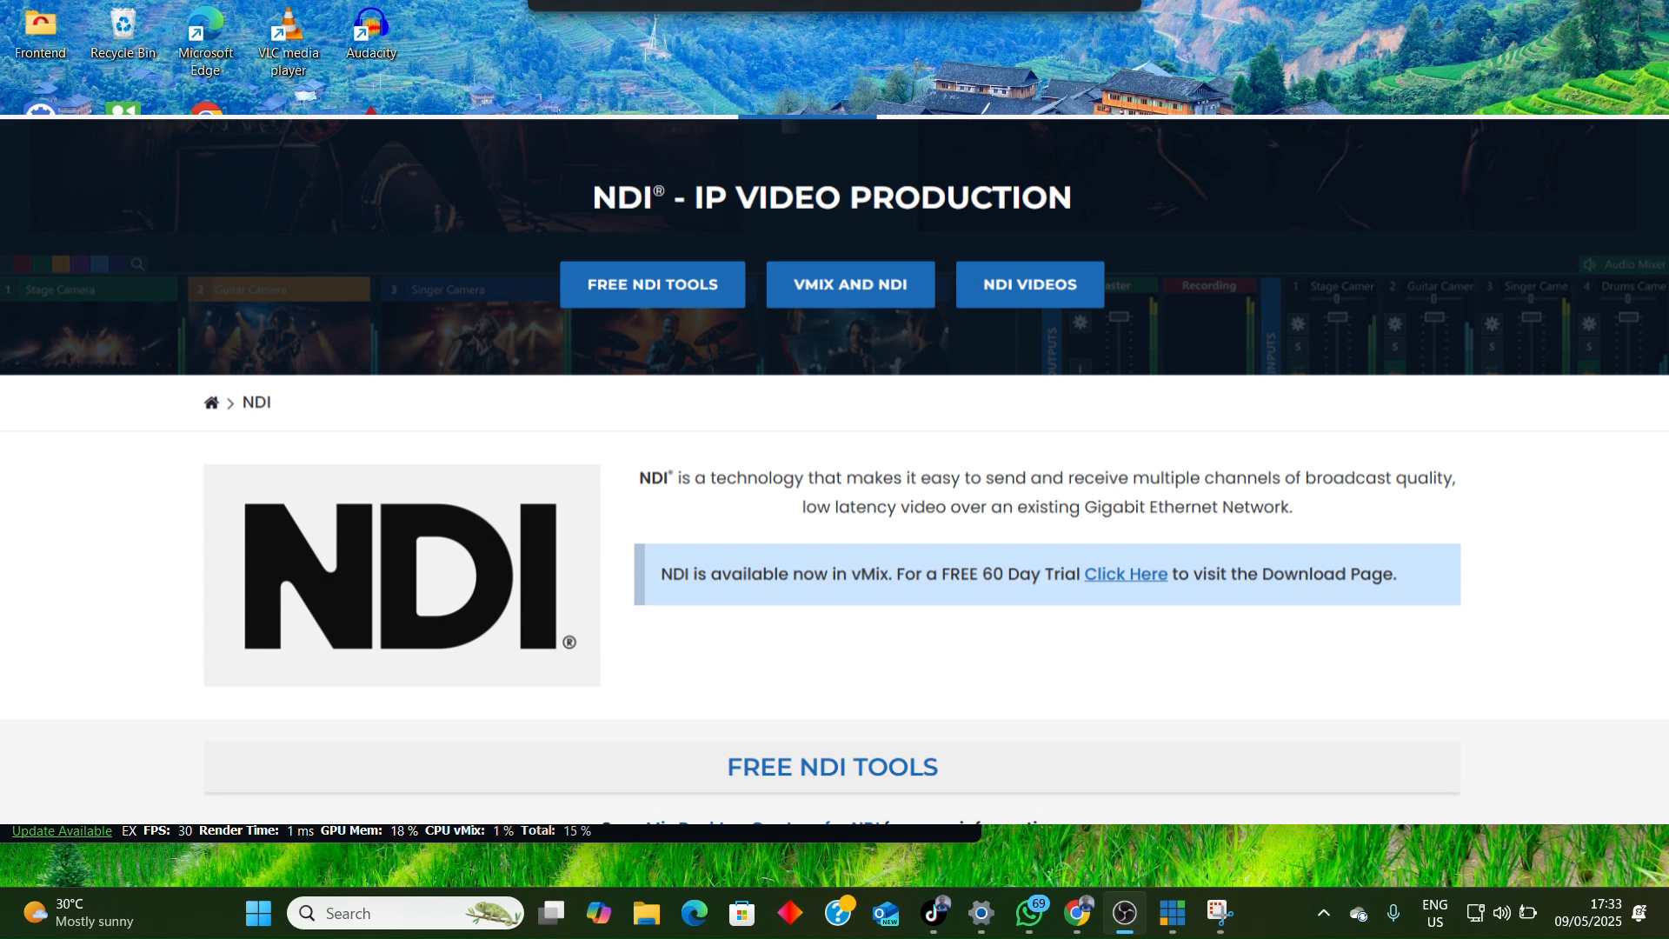
left_click_drag(940, 162, 1046, 165)
Step: Switch to vMix and examine the NDI and local desktop capture sources offered for a new input
left_click(549, 128)
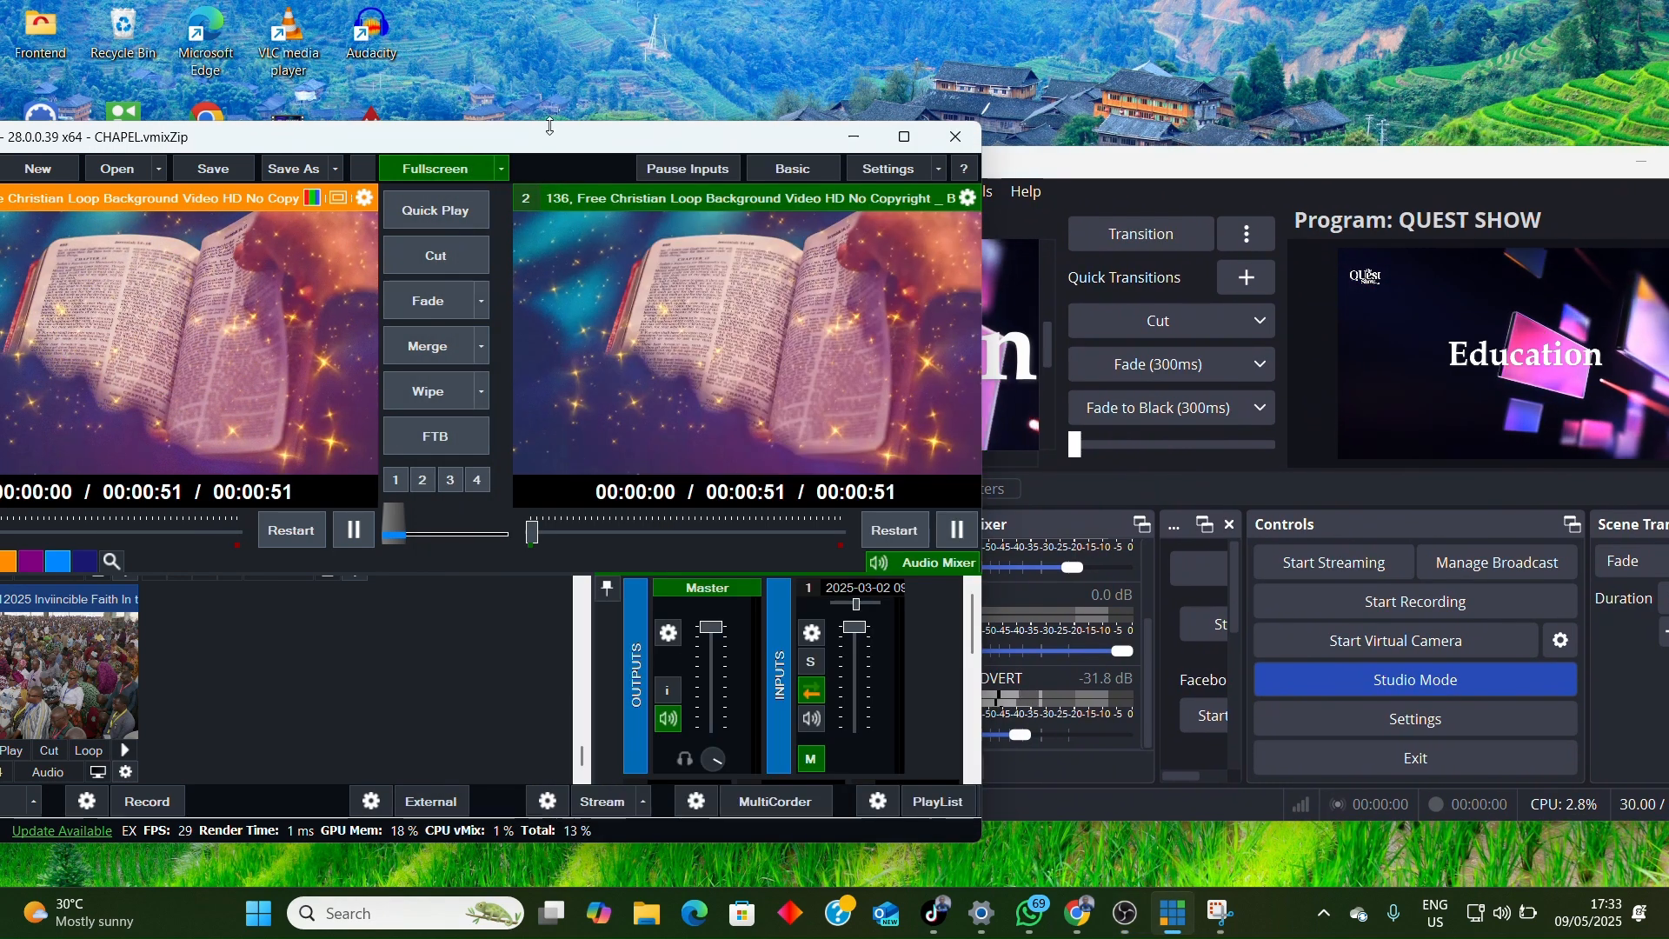
left_click(904, 136)
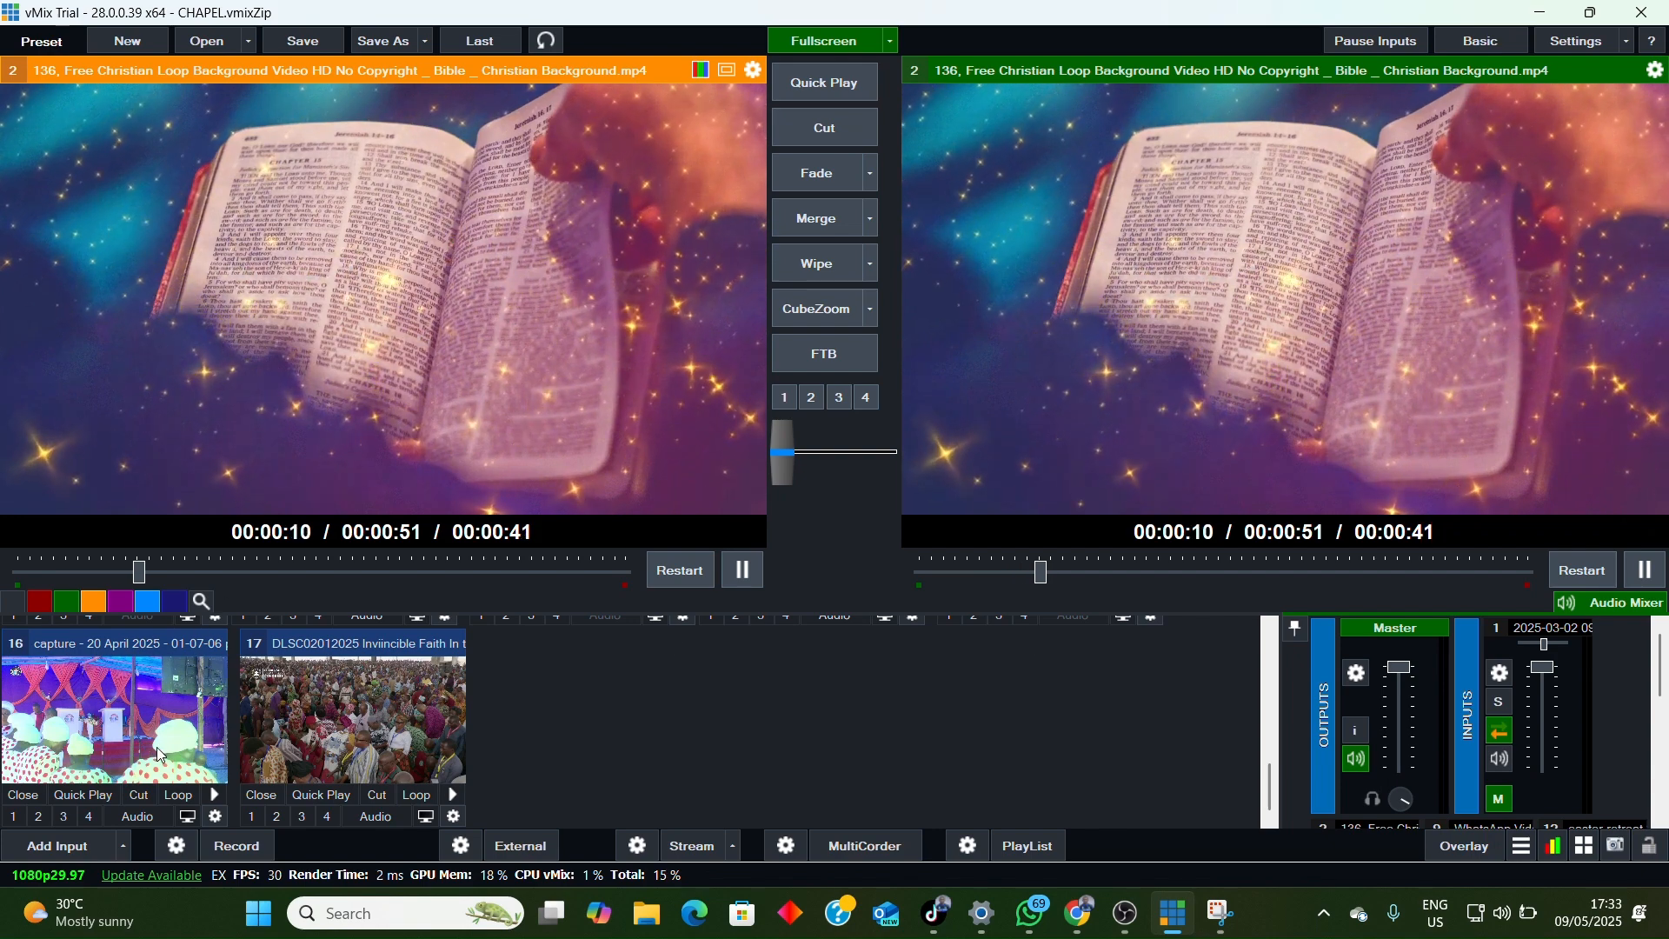
left_click(51, 850)
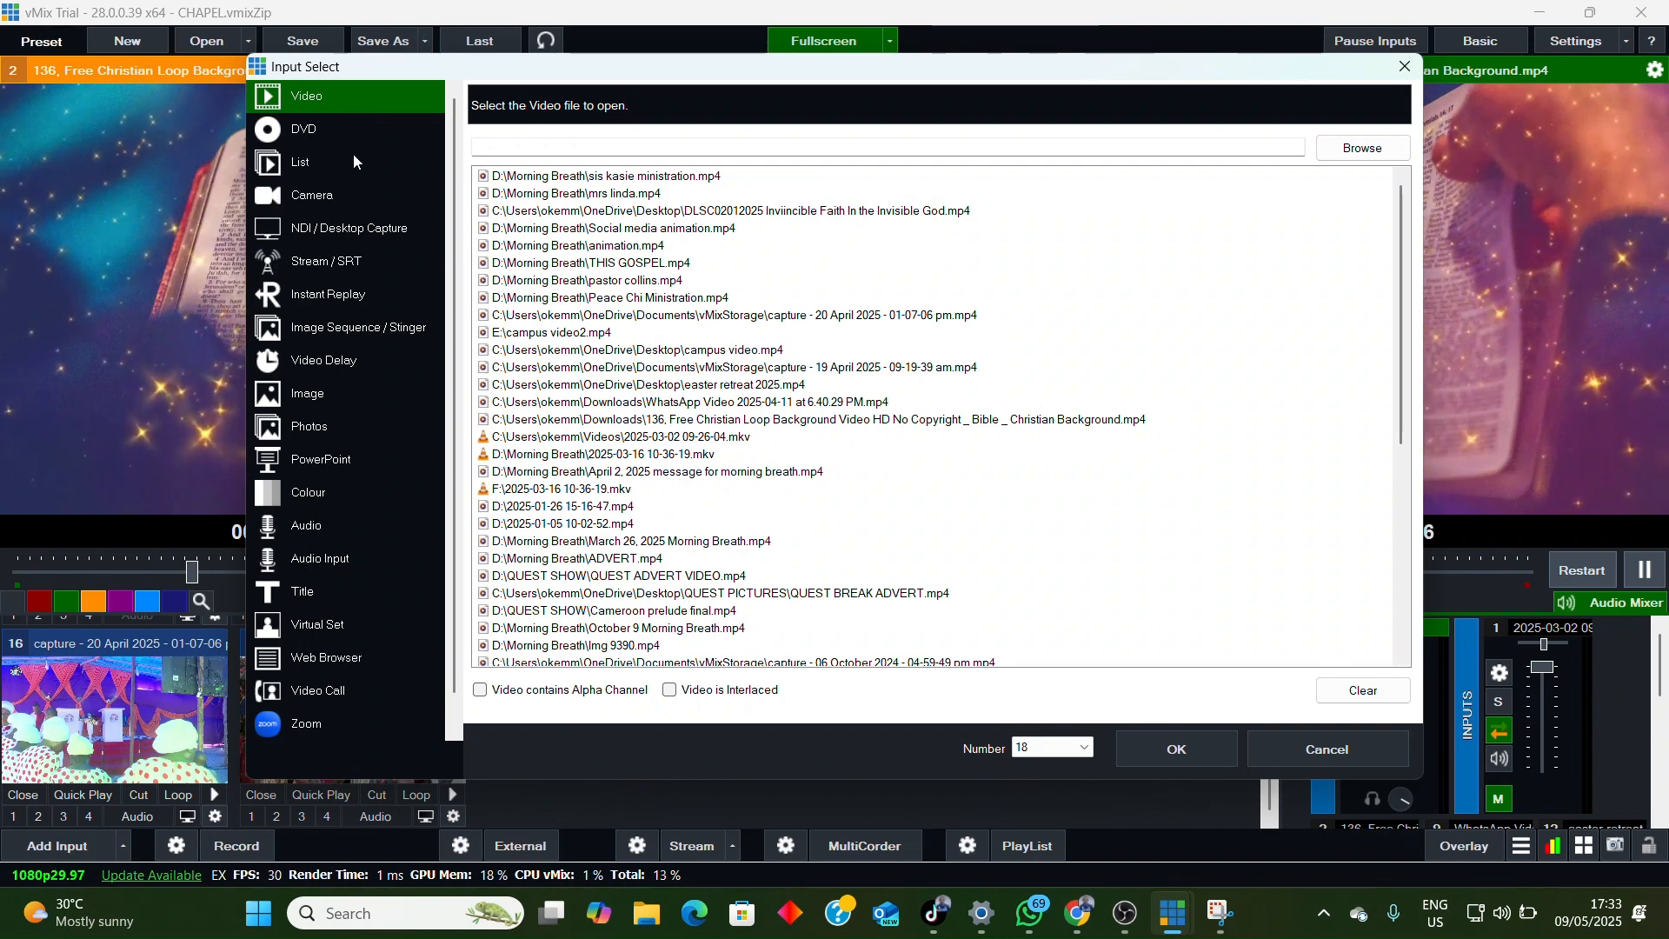
left_click(327, 232)
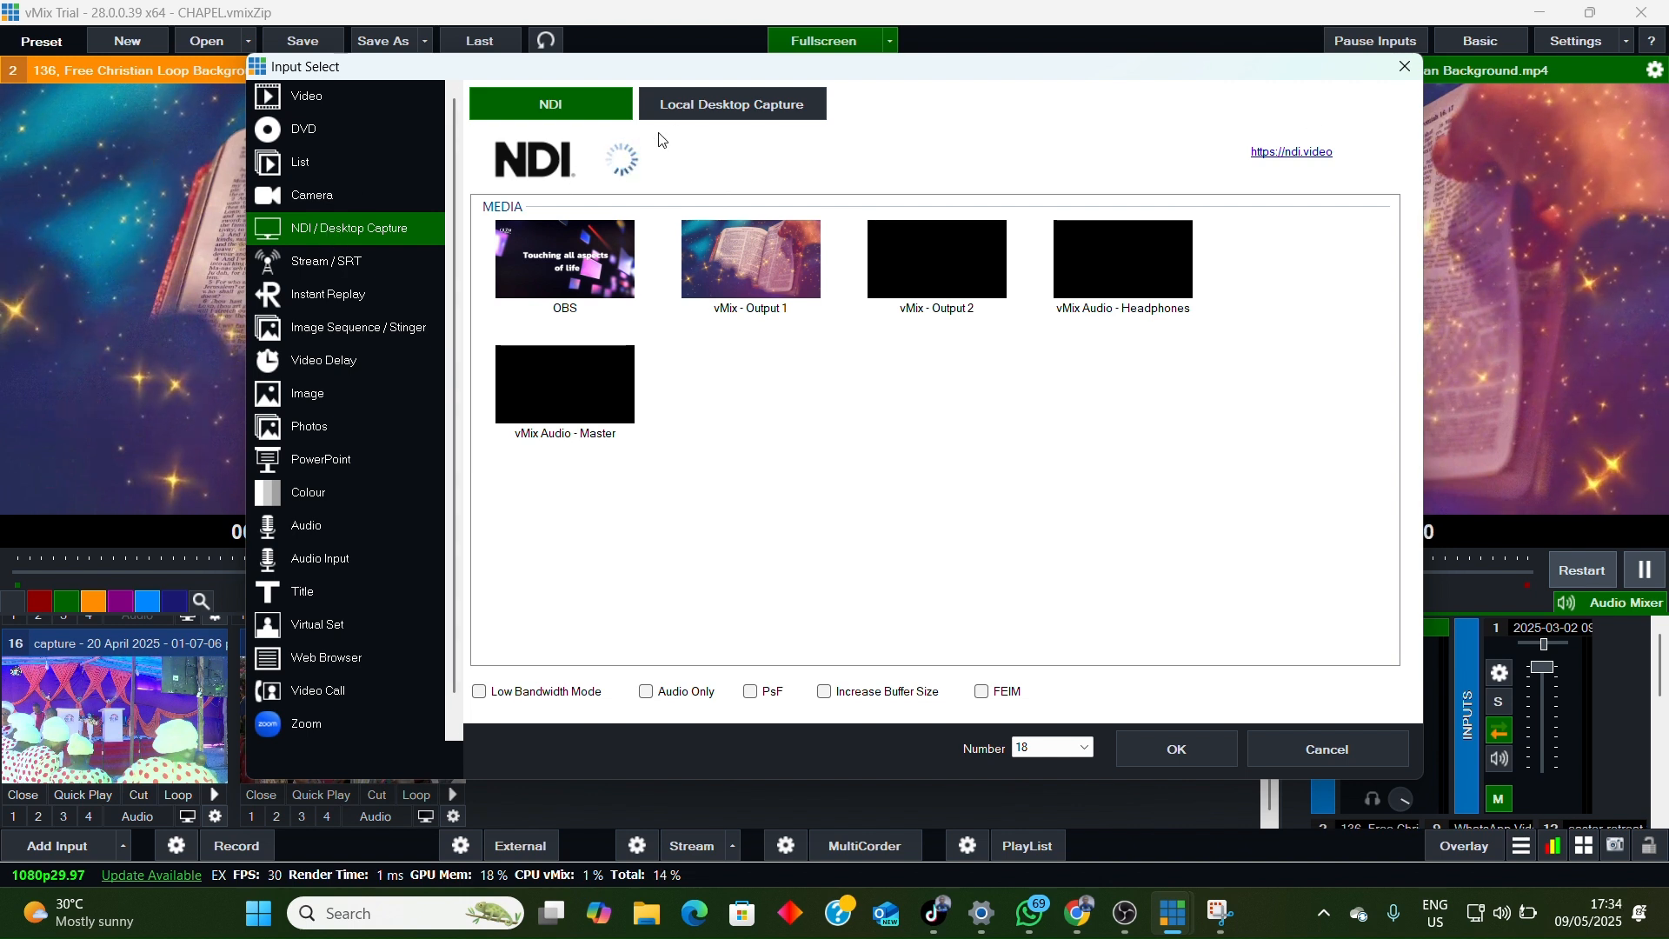
left_click(708, 104)
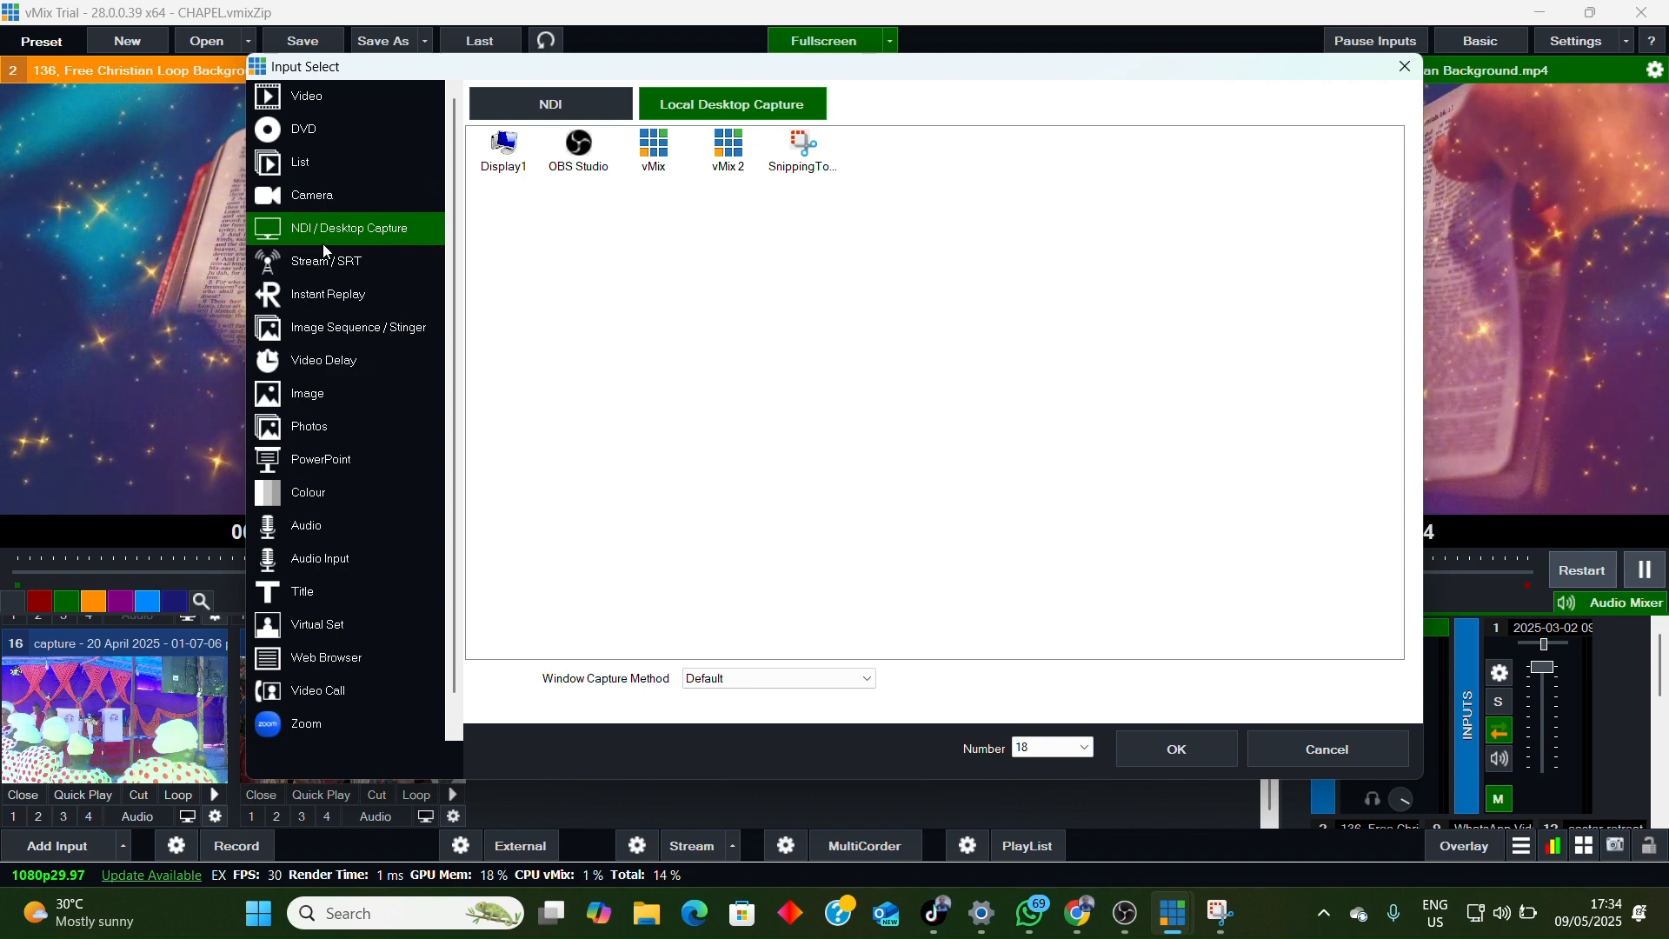
left_click(1405, 68)
left_click(1592, 12)
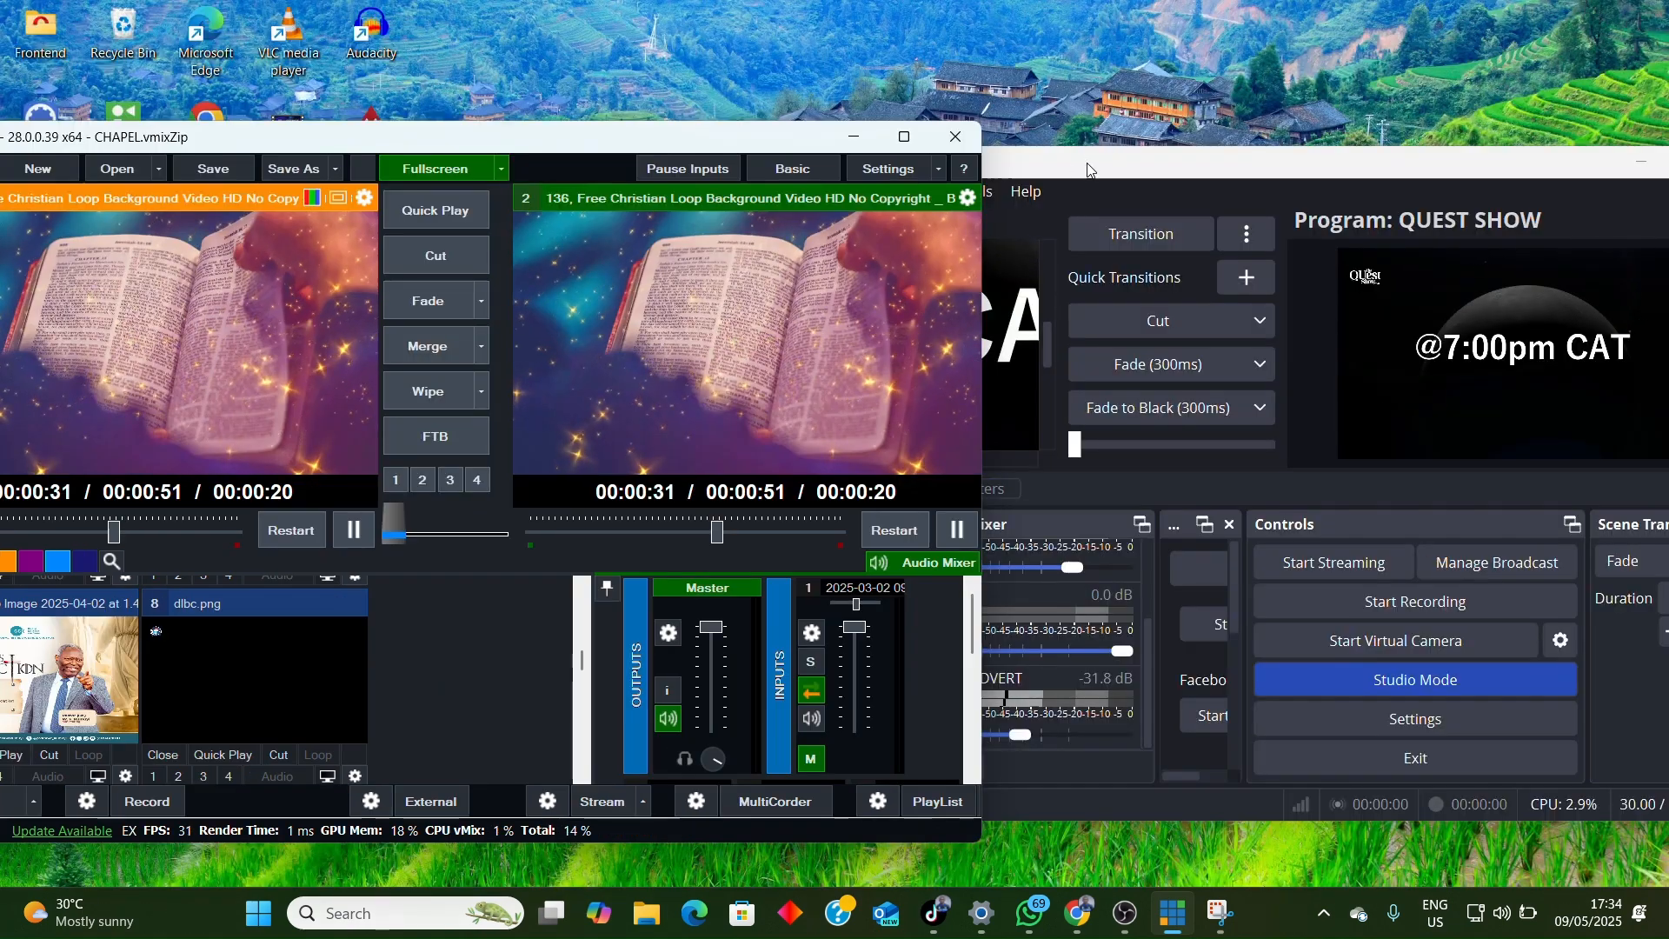
Step: Switch to OBS Studio and move its window fully into view on the desktop
left_click(1090, 169)
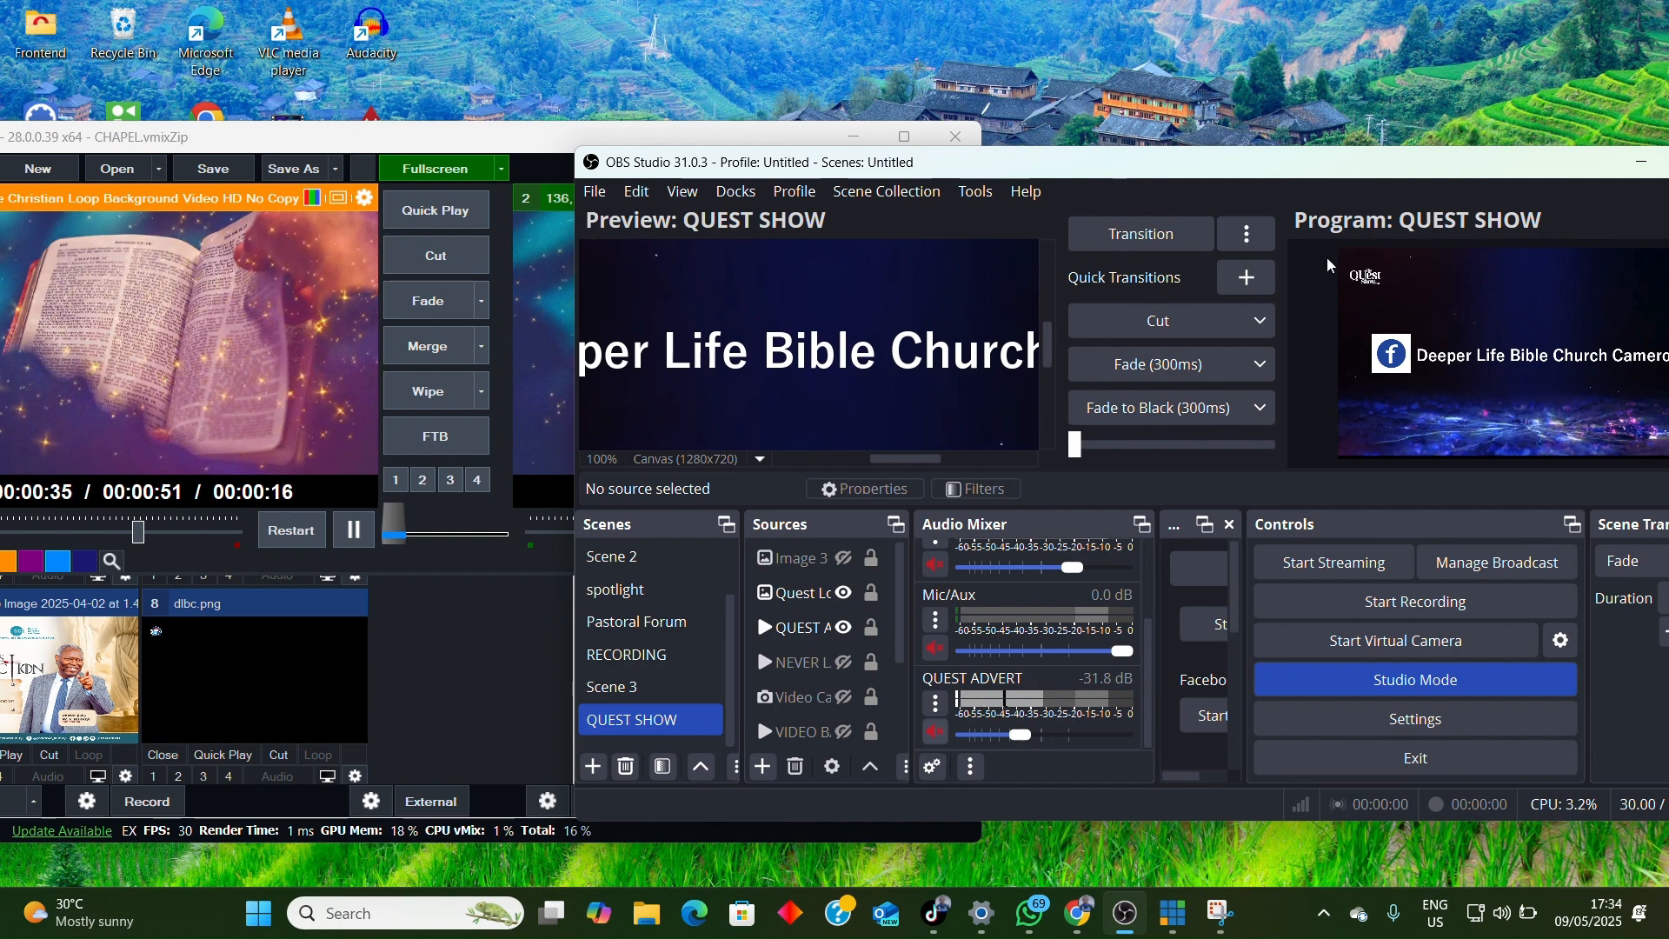
left_click_drag(1173, 168, 992, 158)
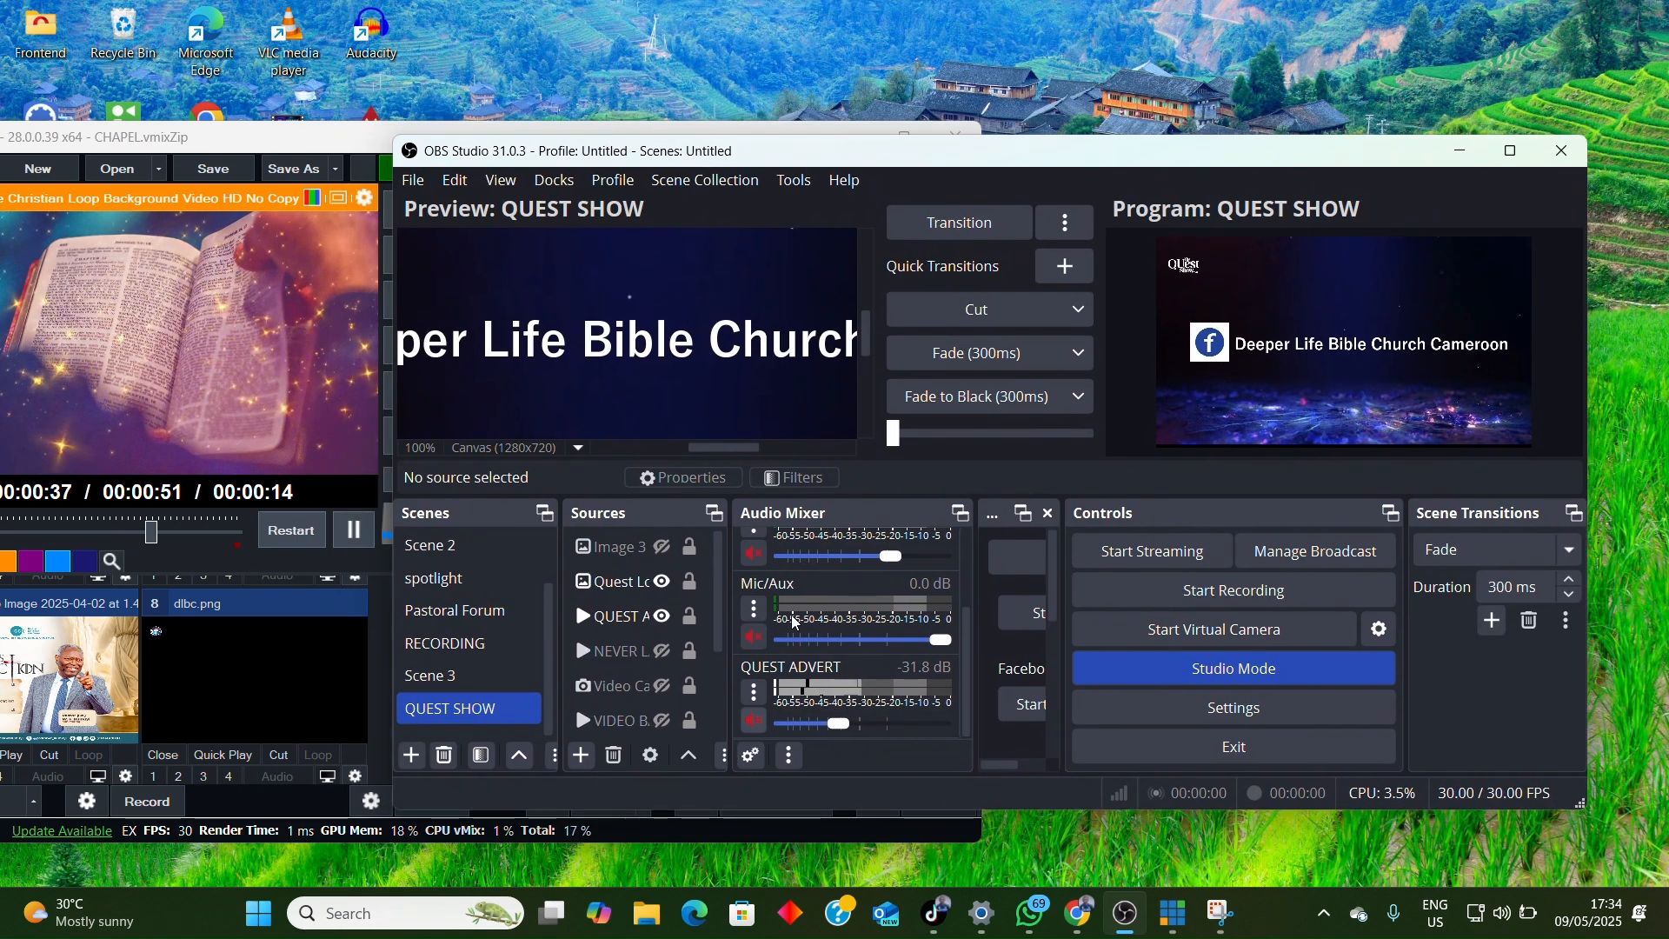
scroll(795, 622, "up", 3)
scroll(635, 626, "down", 2)
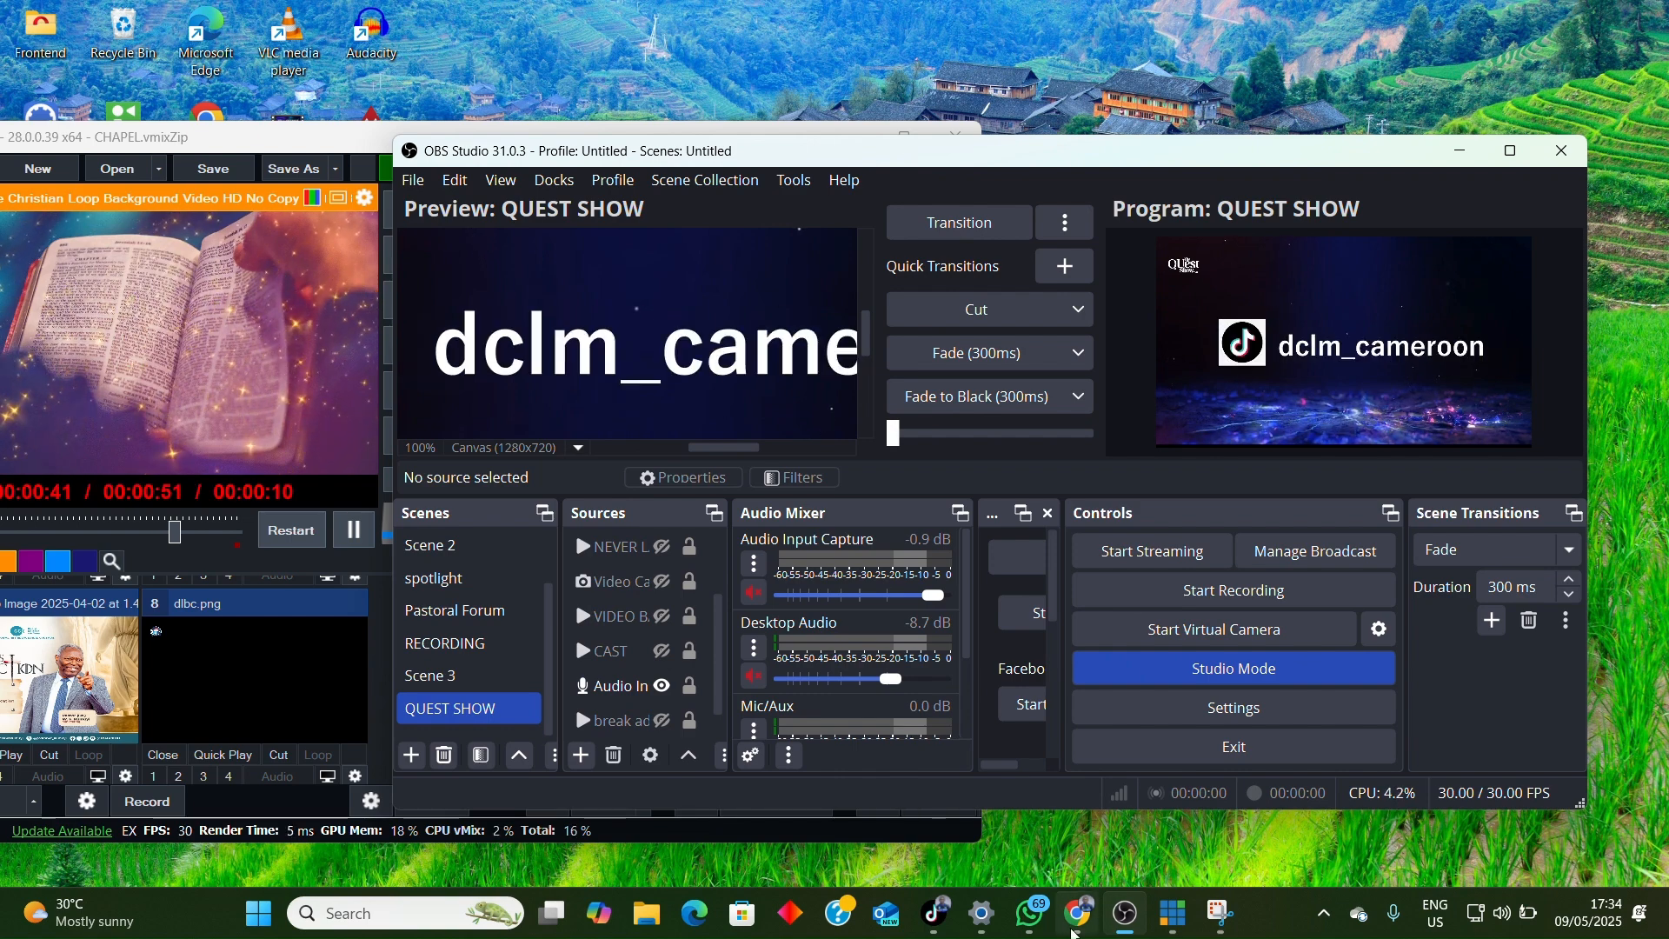
Step: Switch to Chrome and search Google for "obs ndi plugin download" in a new tab
left_click(1071, 765)
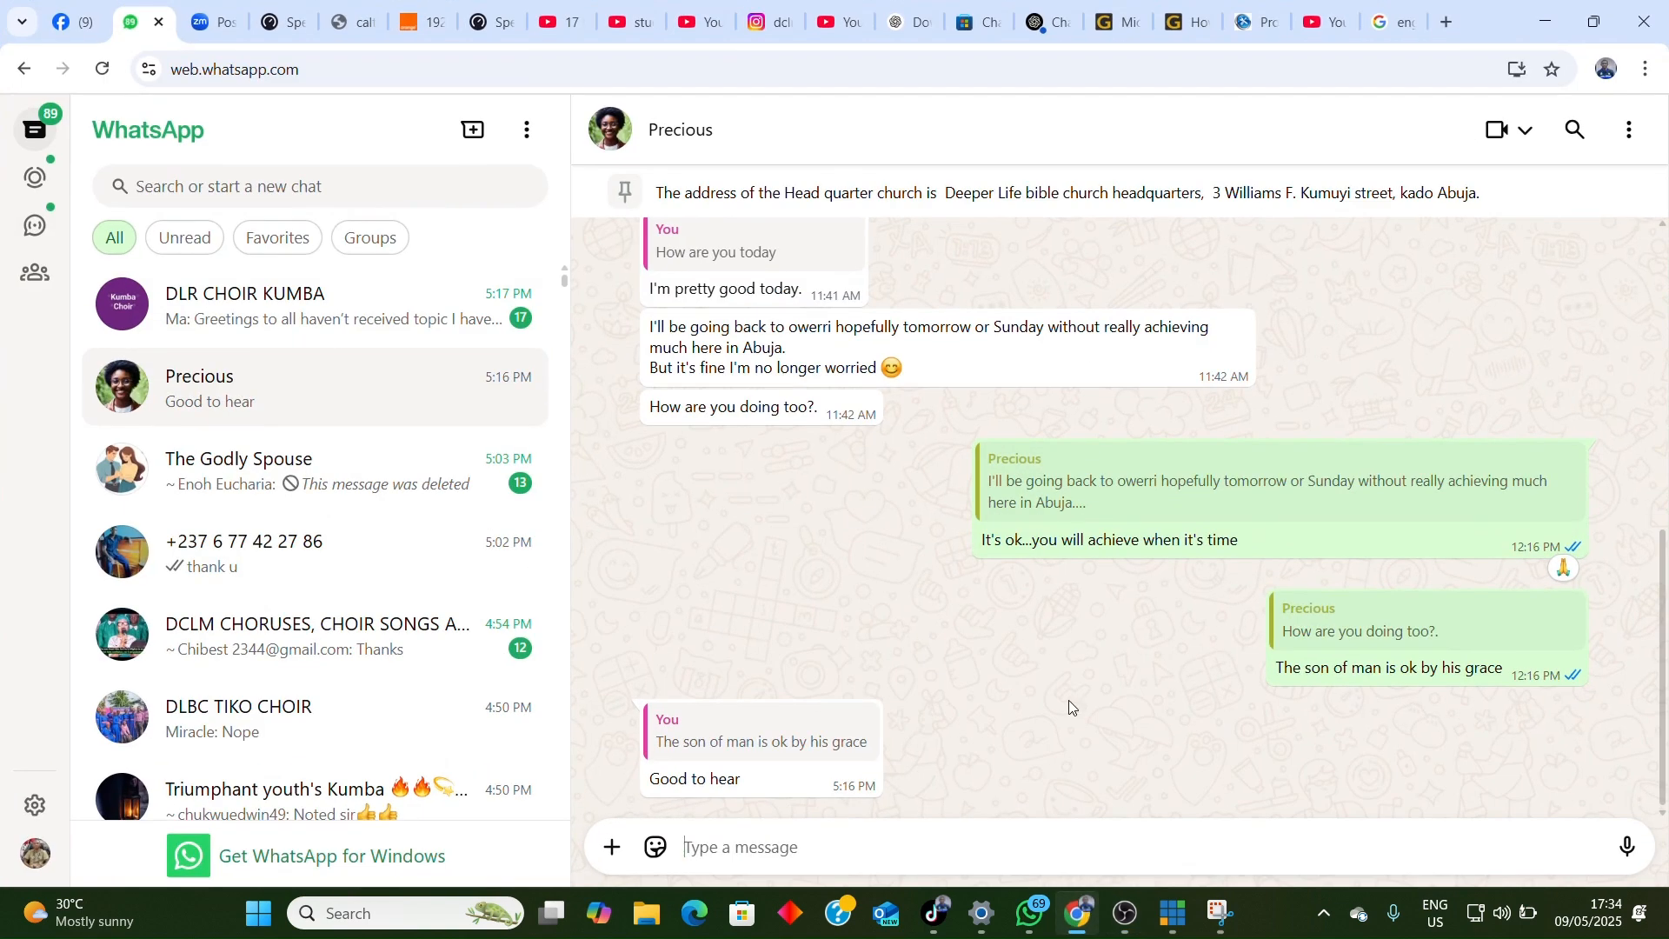
left_click(1449, 23)
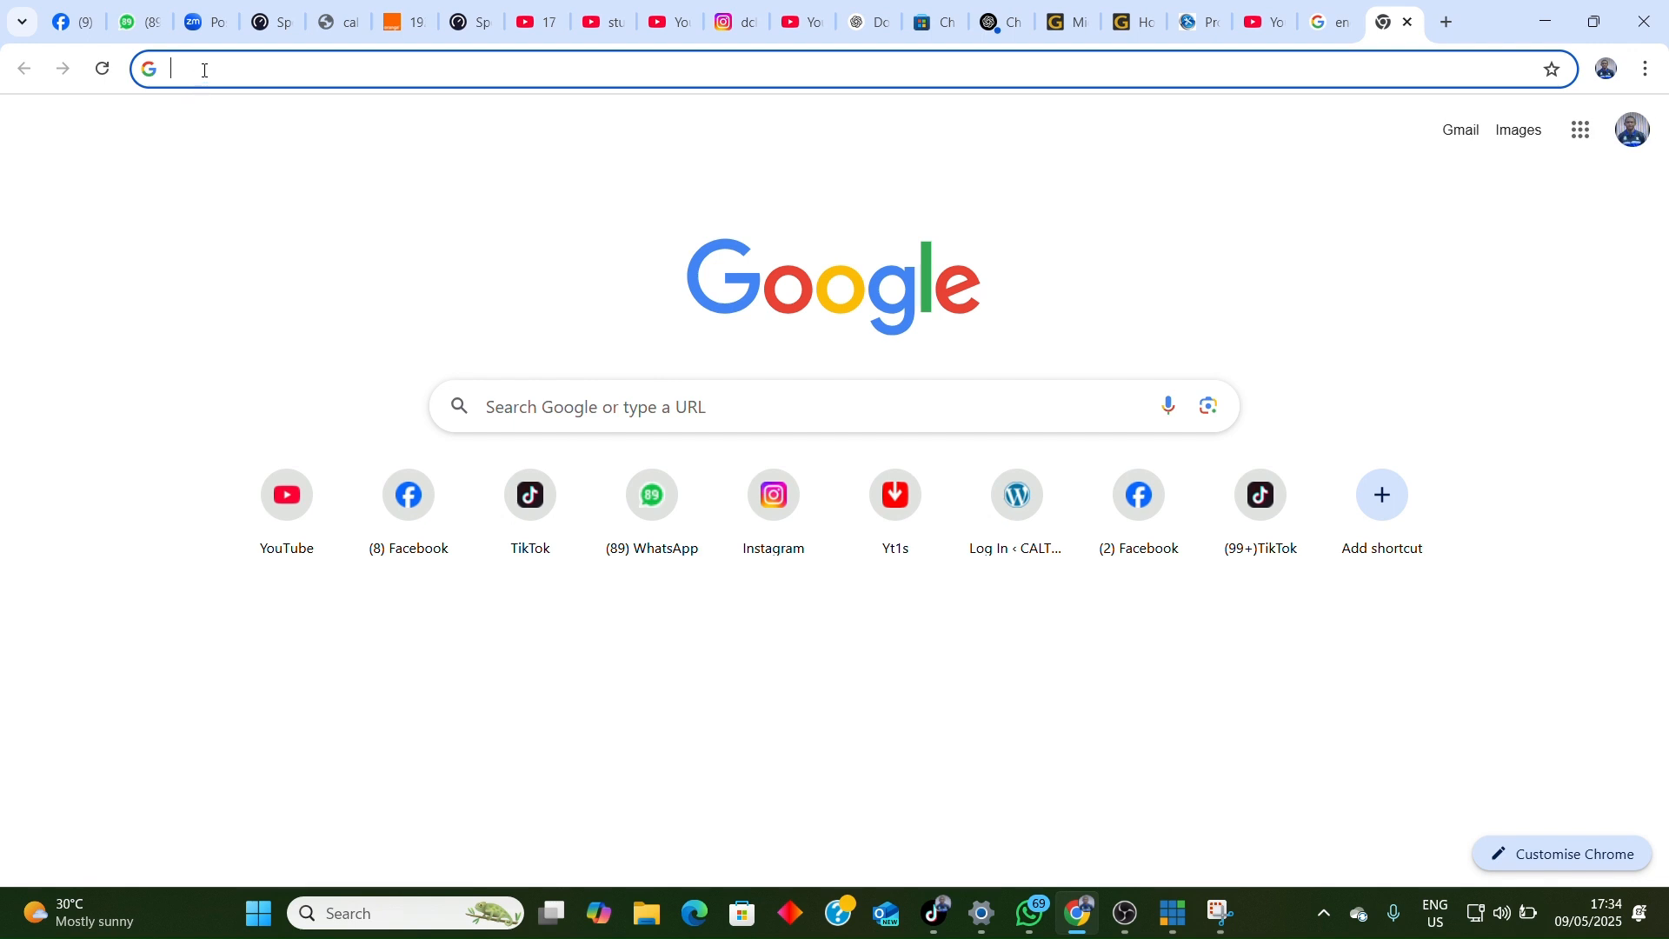
type("obs")
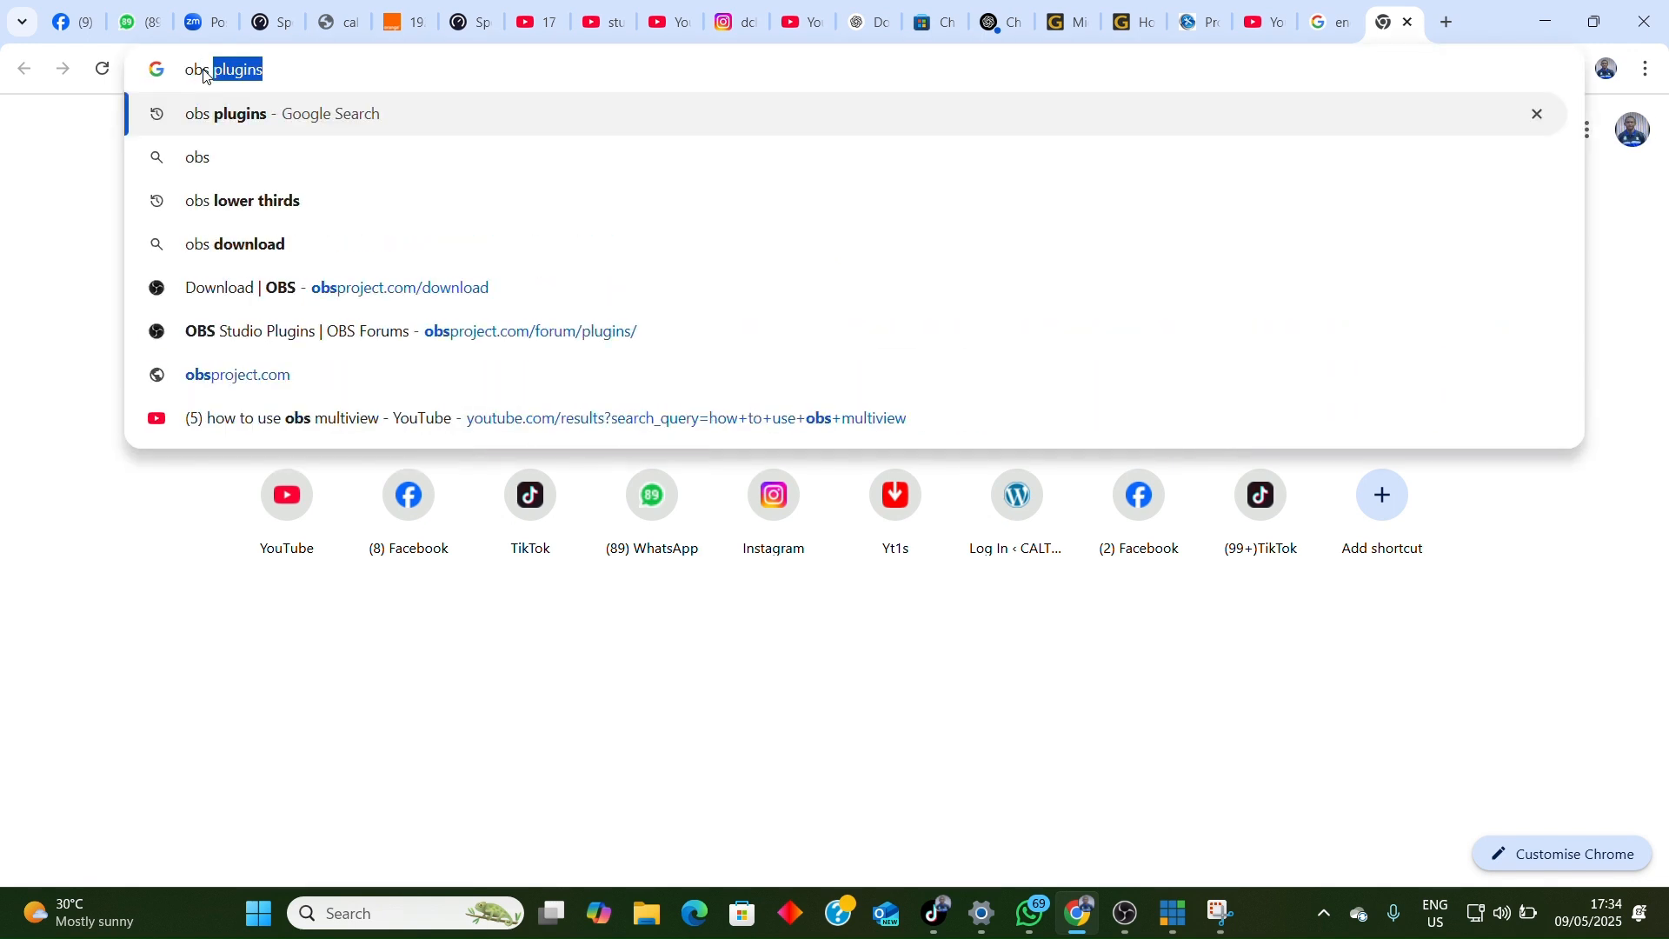
type(" ndi")
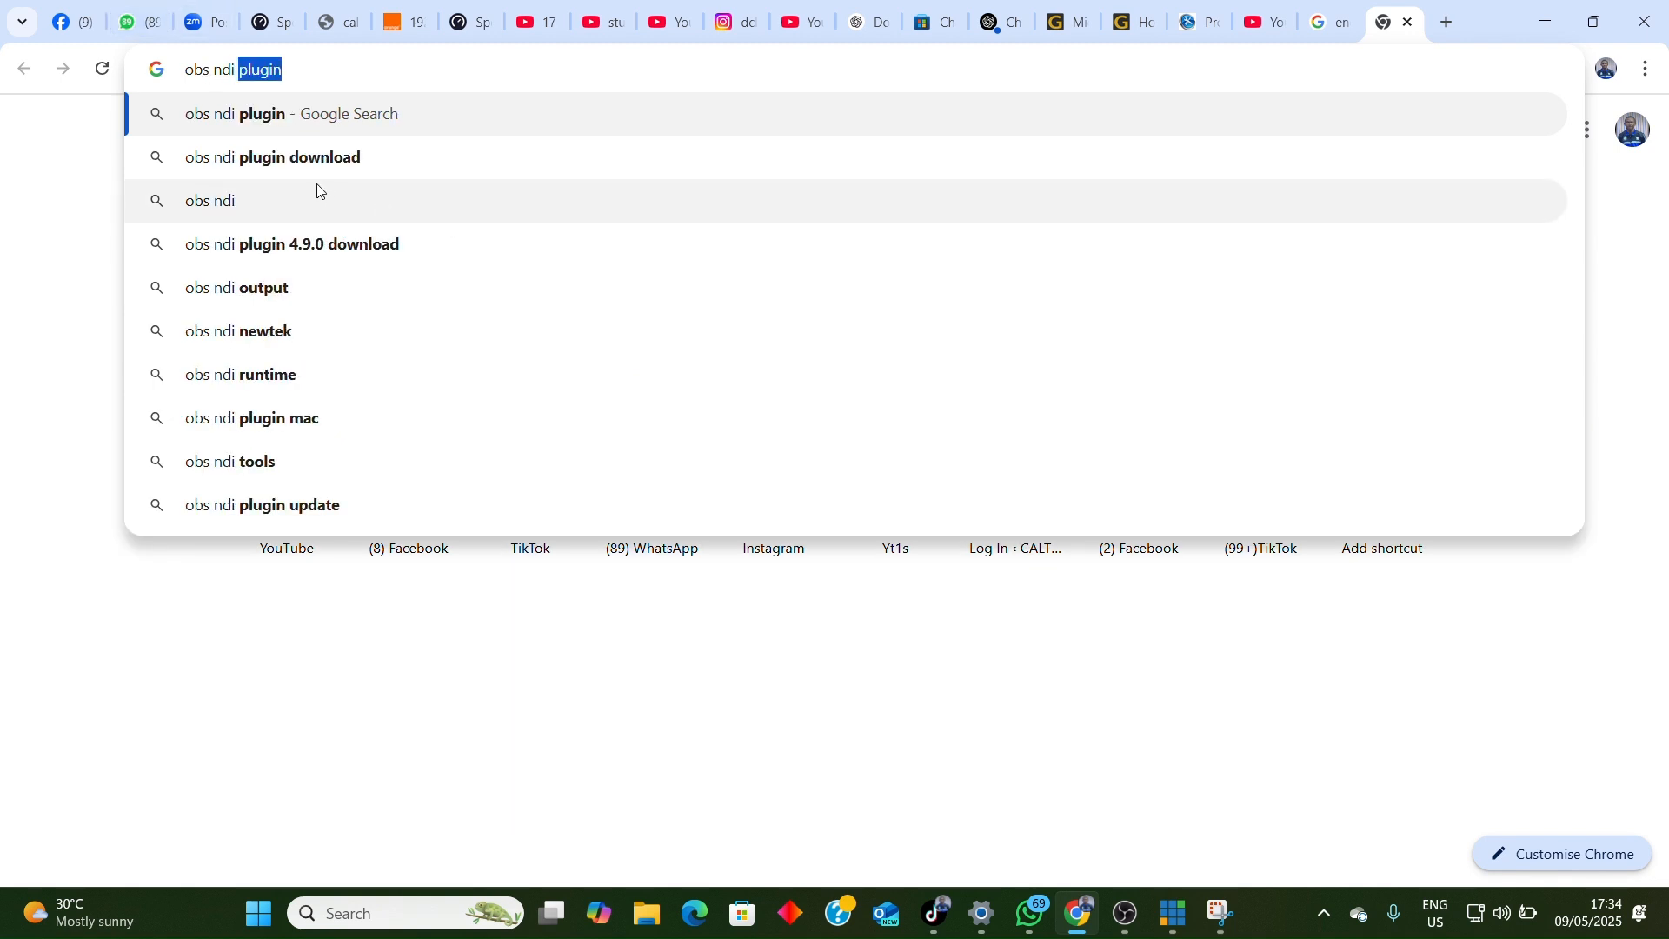
left_click(303, 161)
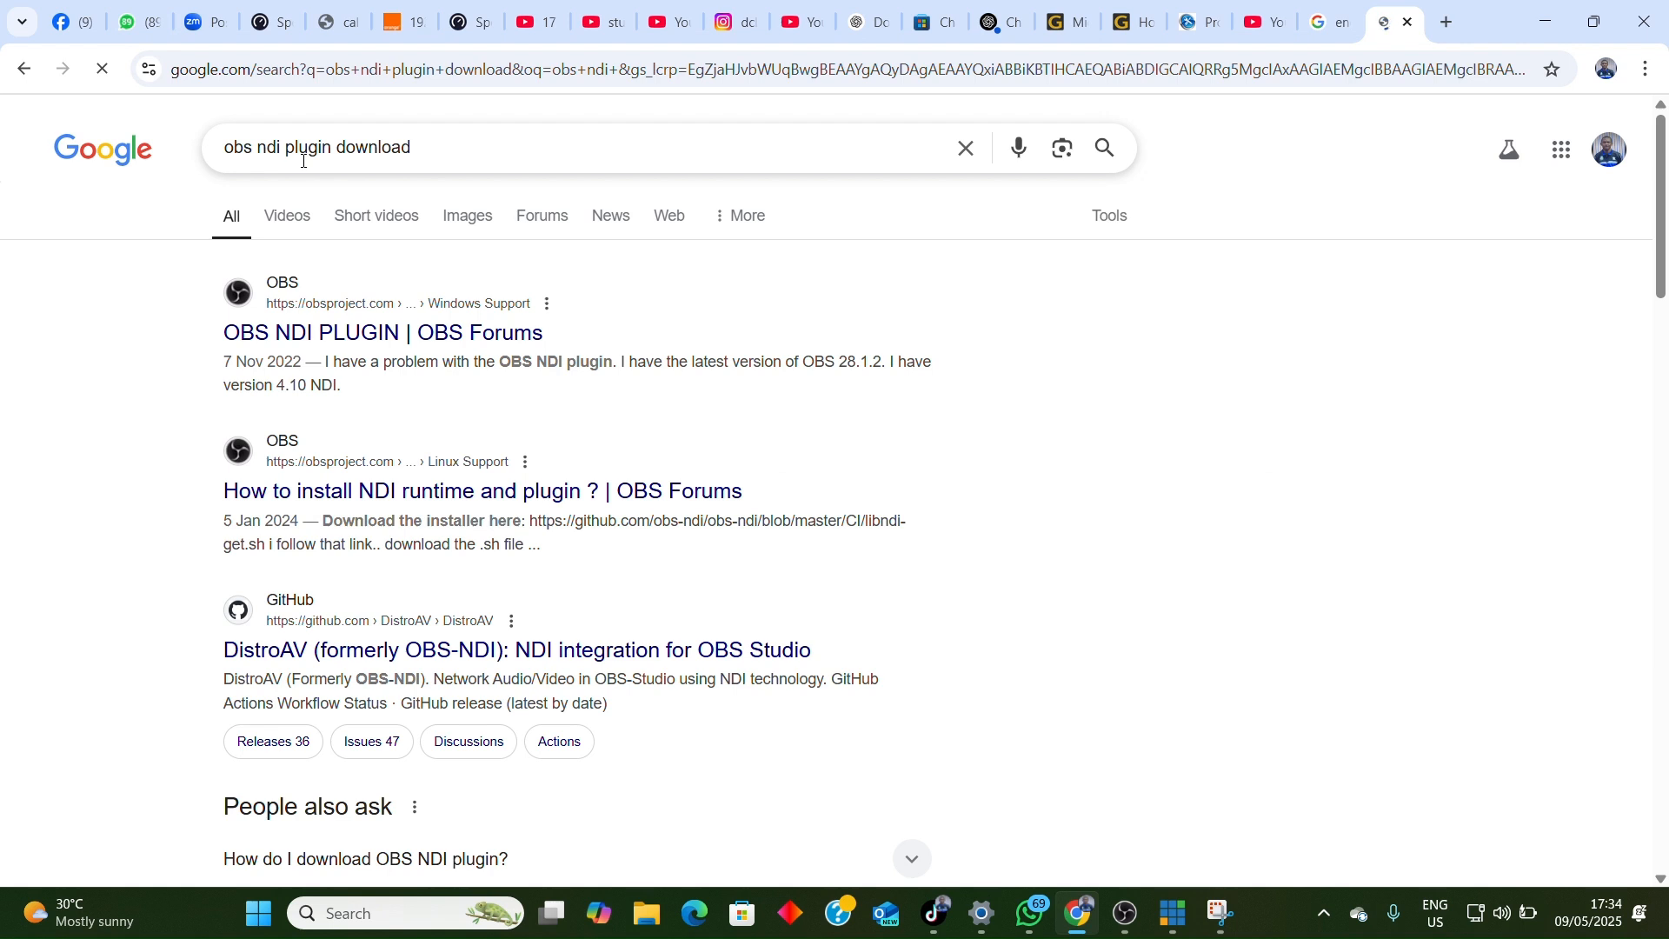
Step: Open the OBS NDI PLUGIN forum result and start downloading the Windows installer from the OBS download page
left_click(361, 346)
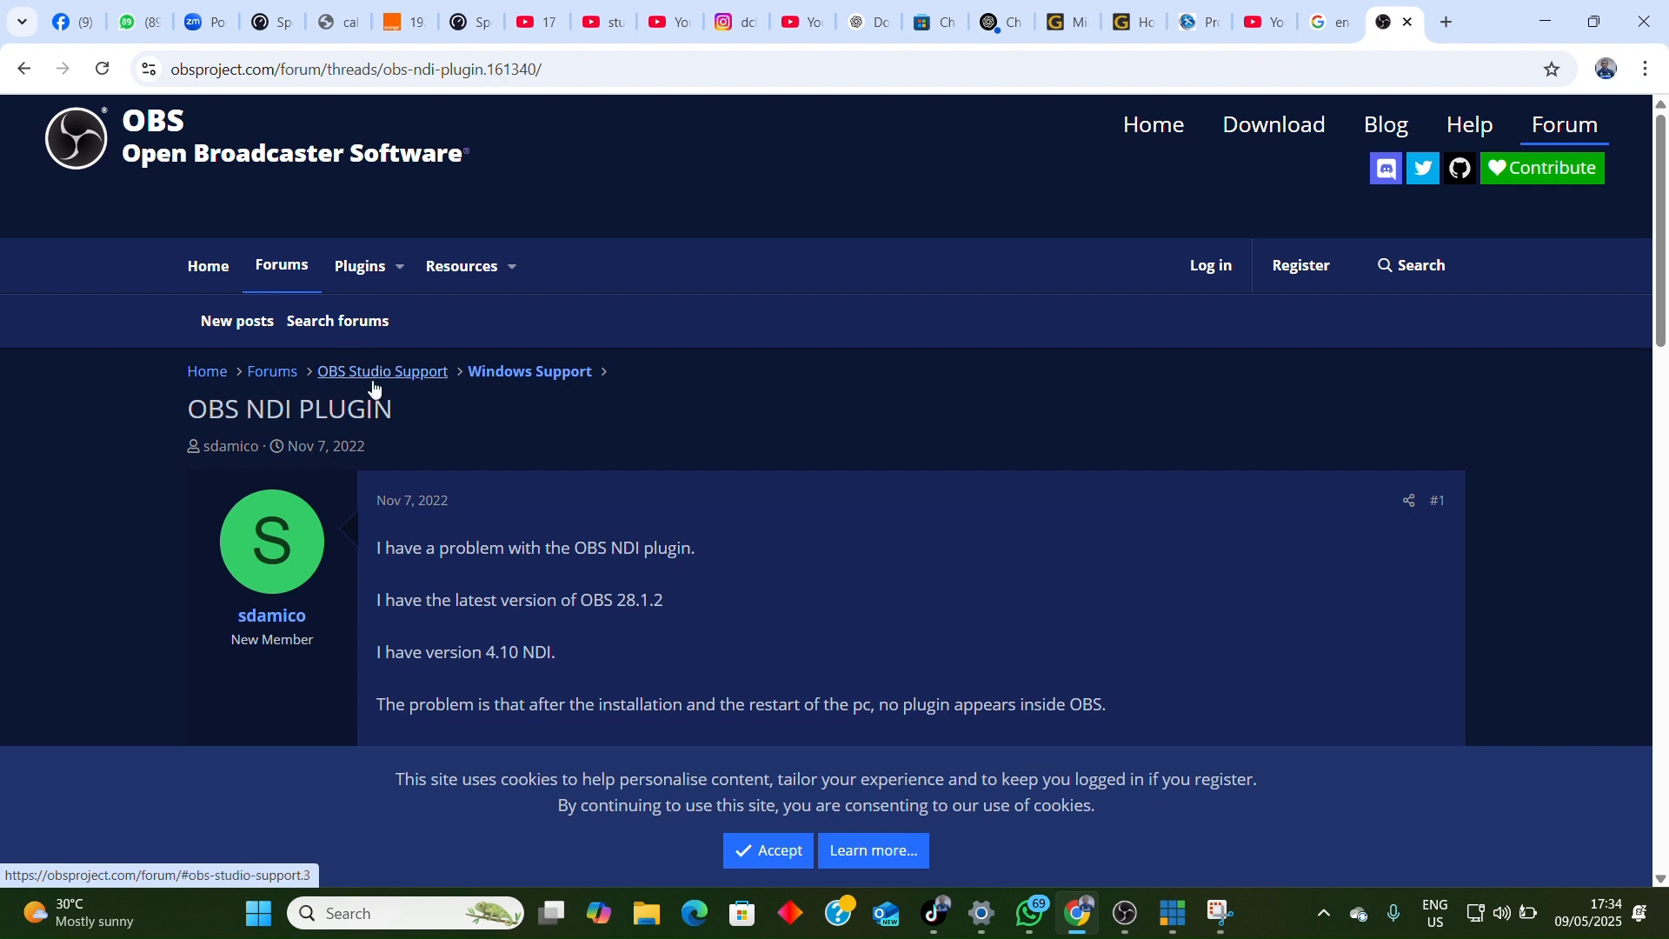
left_click(1274, 126)
scroll(973, 747, "down", 2)
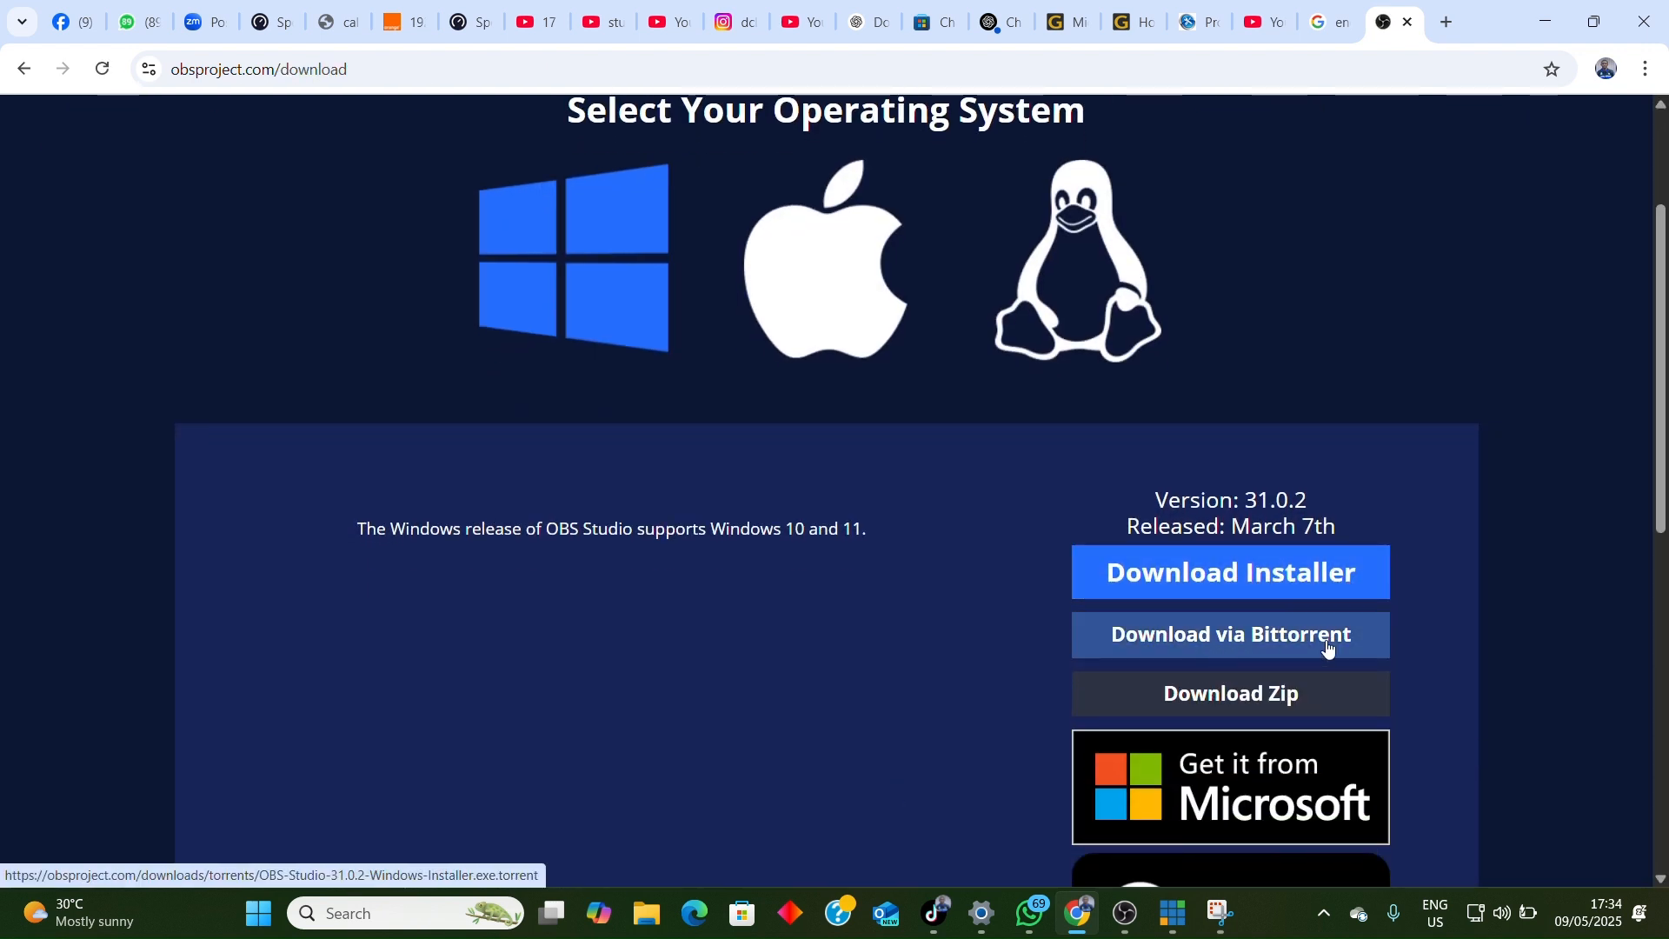
left_click(1214, 581)
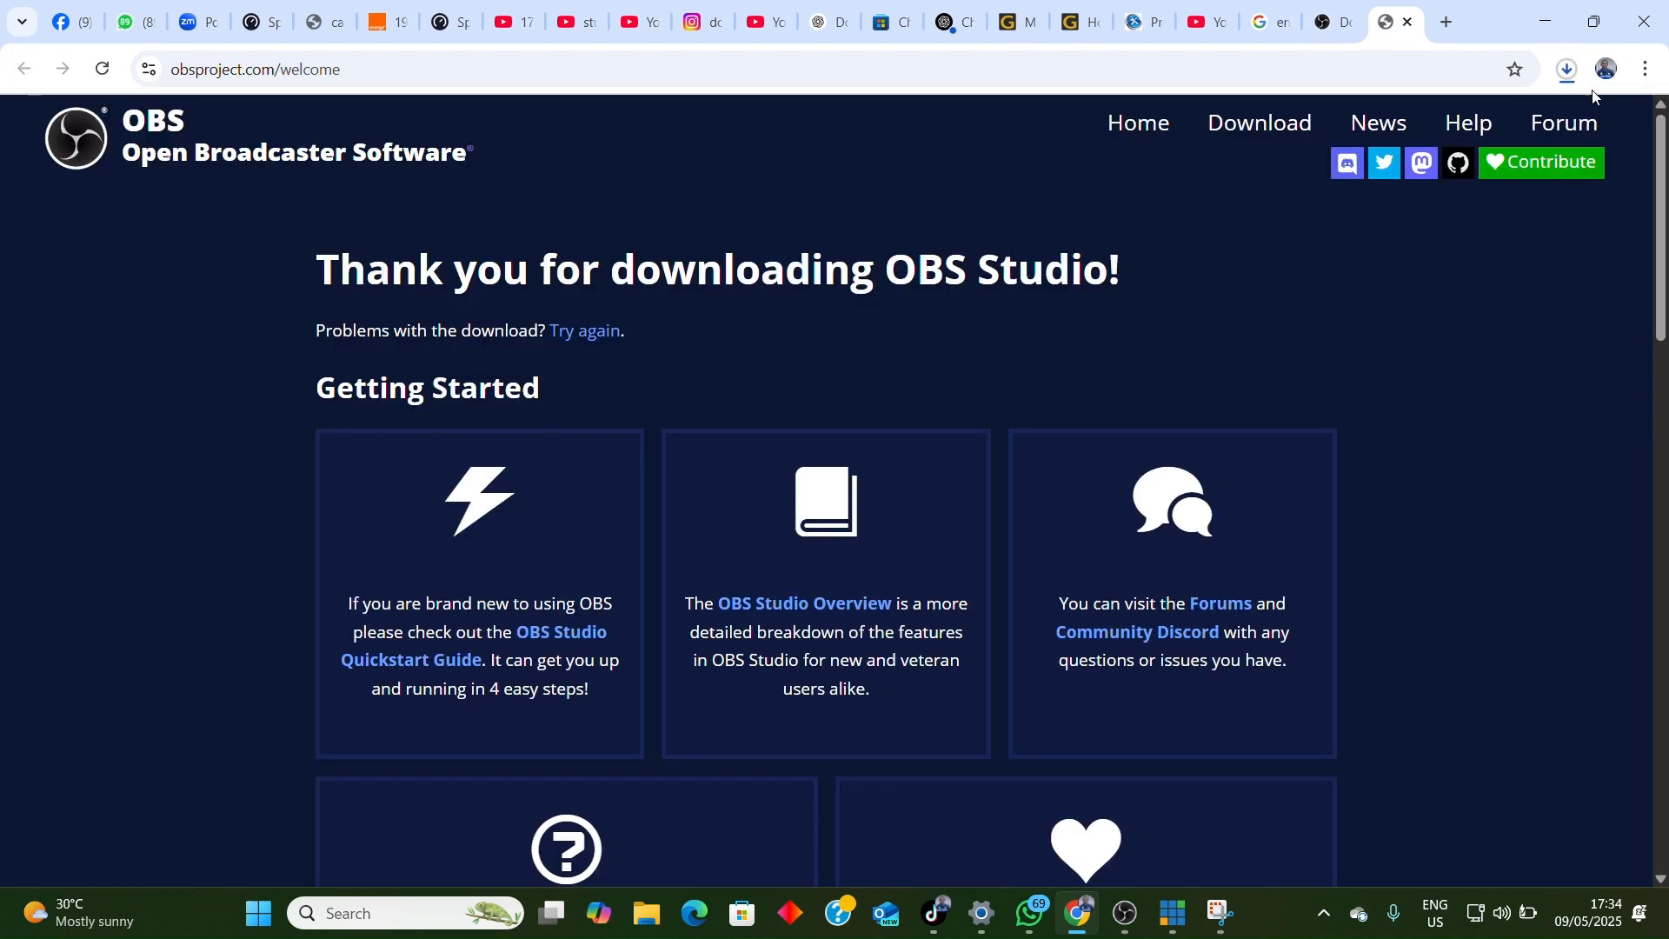
Step: Cancel the running OBS Studio installer download and close the recent download history
left_click(1570, 73)
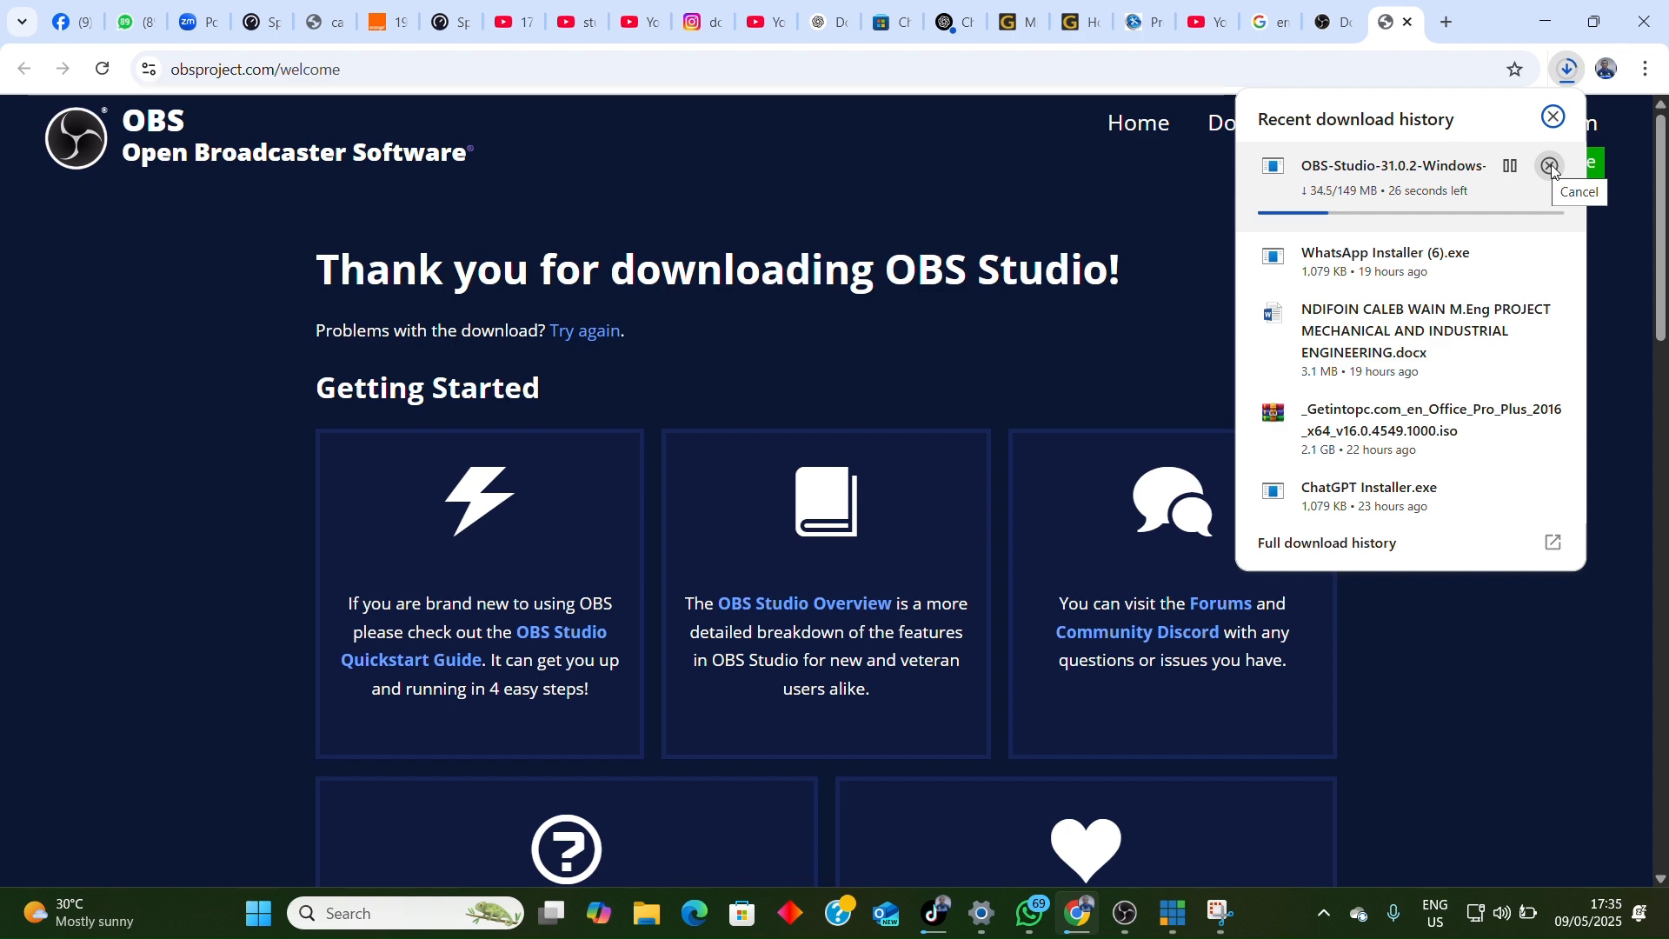
left_click(1551, 167)
left_click(1553, 116)
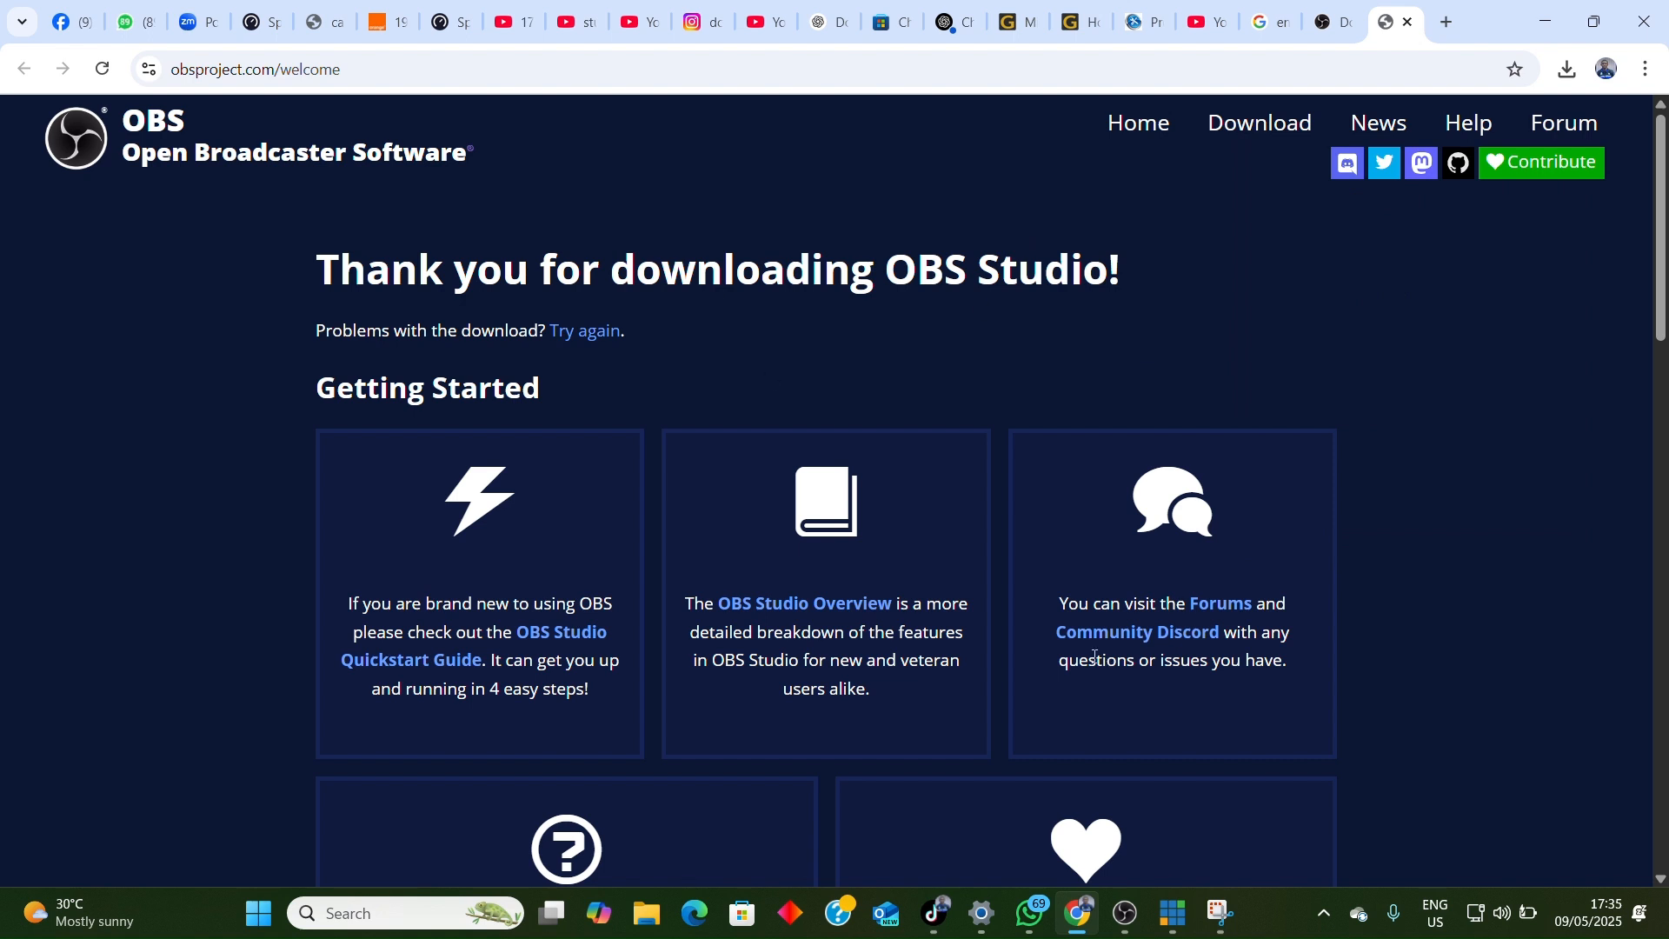
Step: Minimize the browser, switch back to OBS Studio and maximize its window
left_click(1547, 29)
left_click(1126, 910)
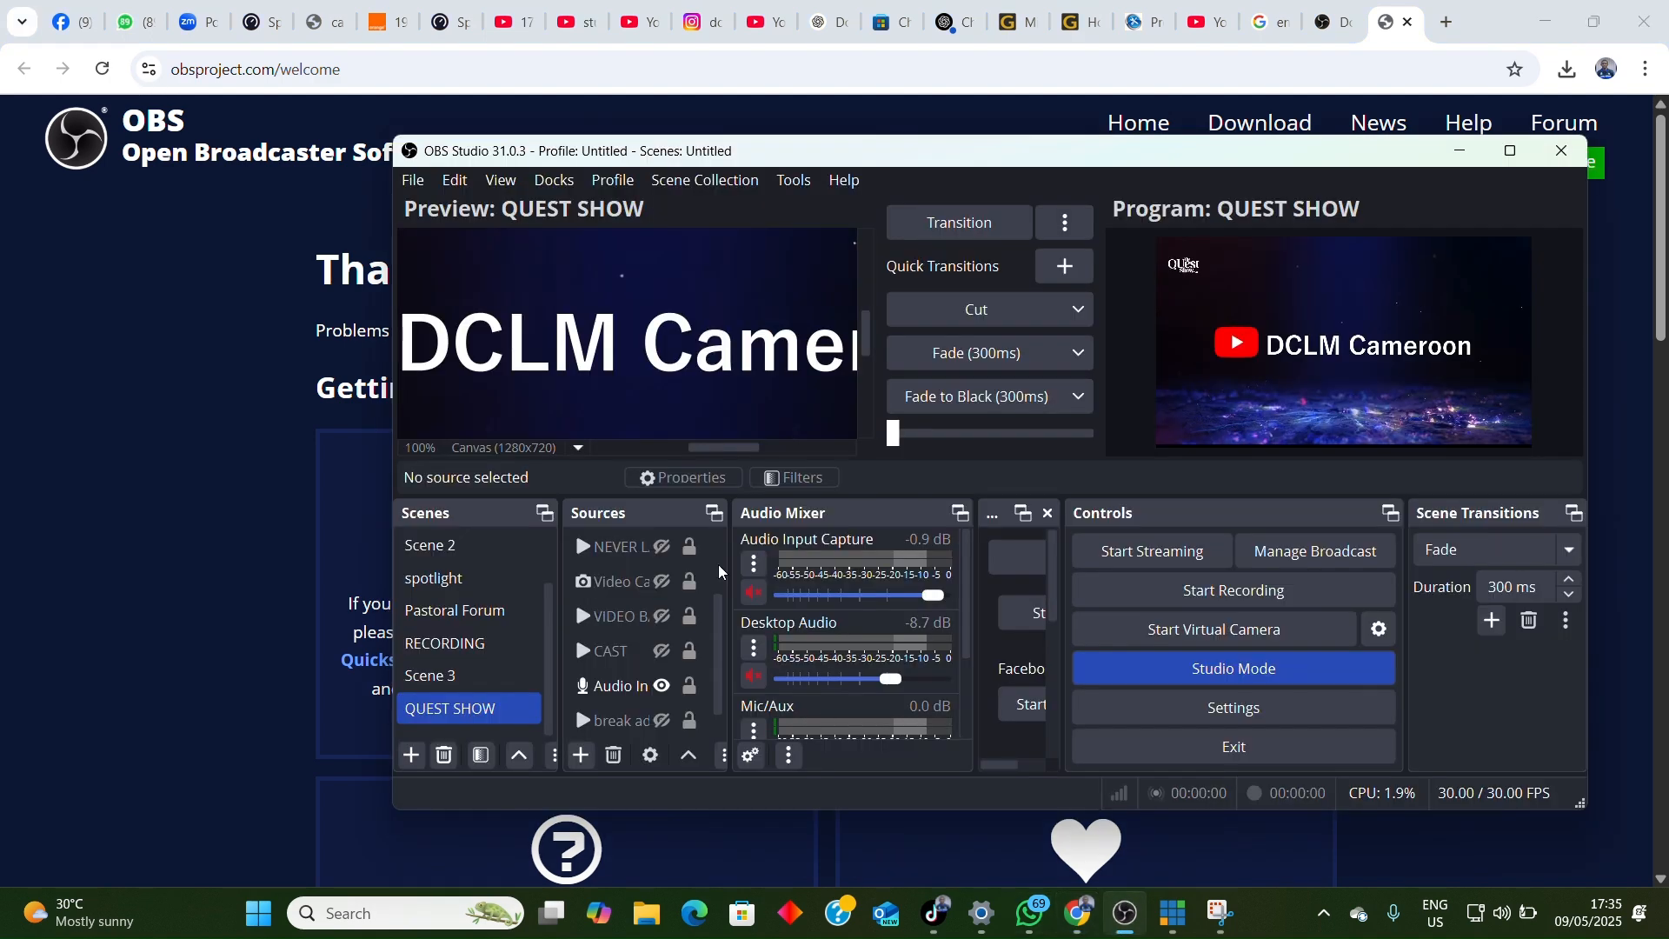
left_click(1606, 33)
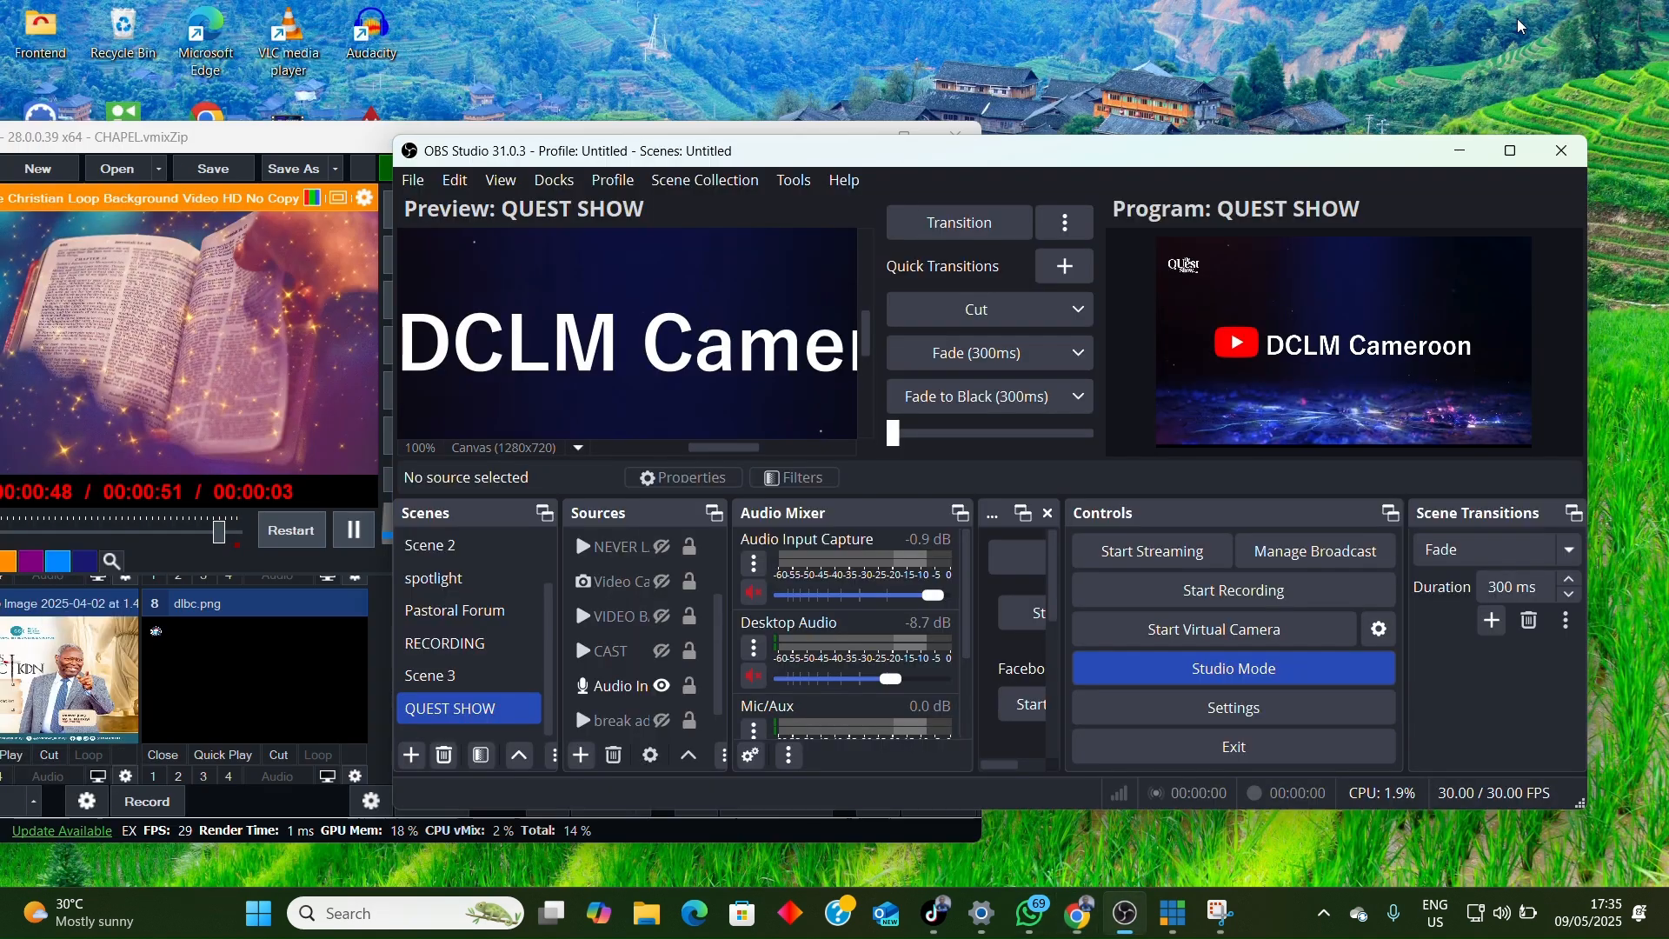
scroll(660, 617, "down", 1)
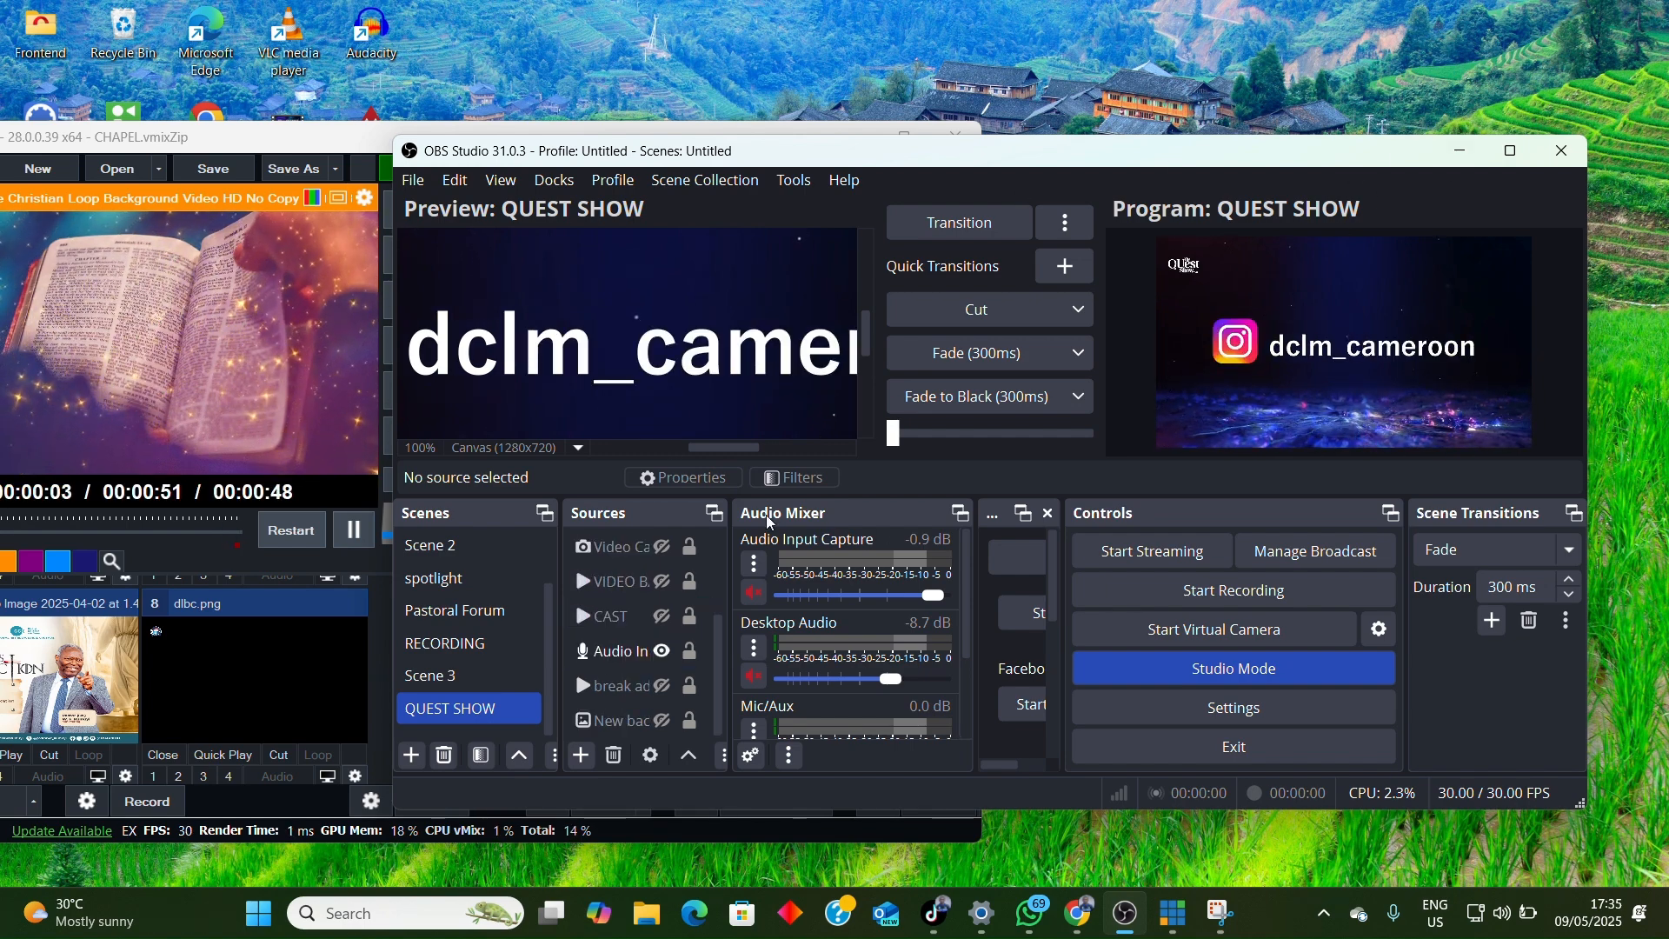
left_click(1511, 151)
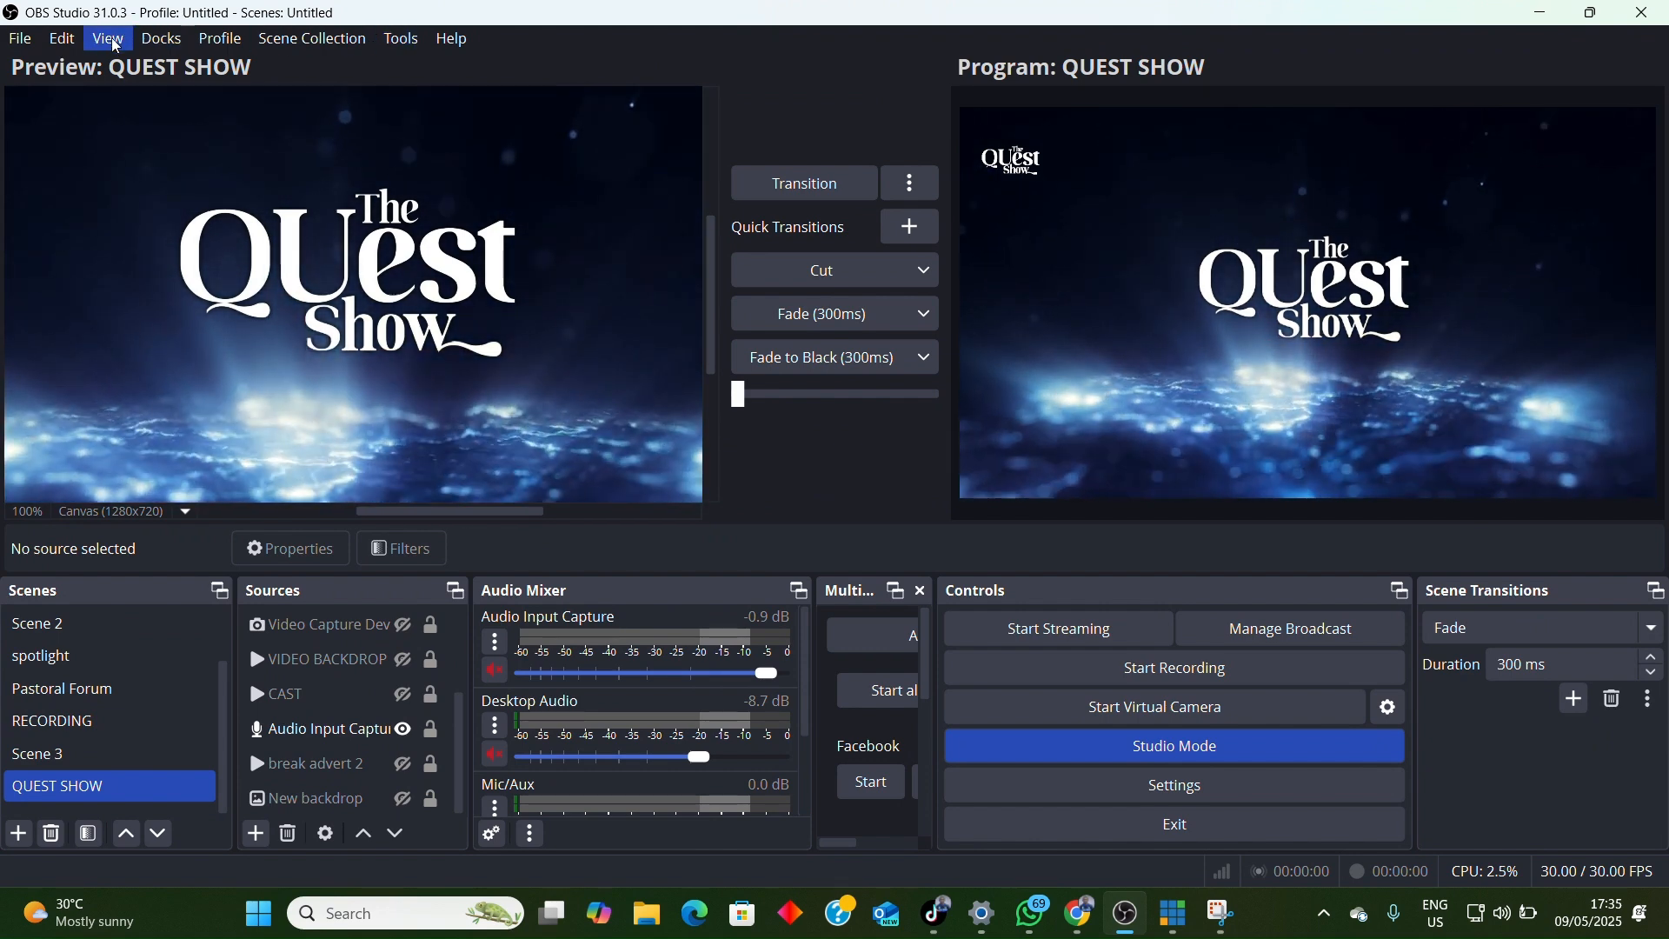
Step: Confirm the NDI output settings with Main Output enabled under the name OBS and Preview Output disabled
left_click(402, 42)
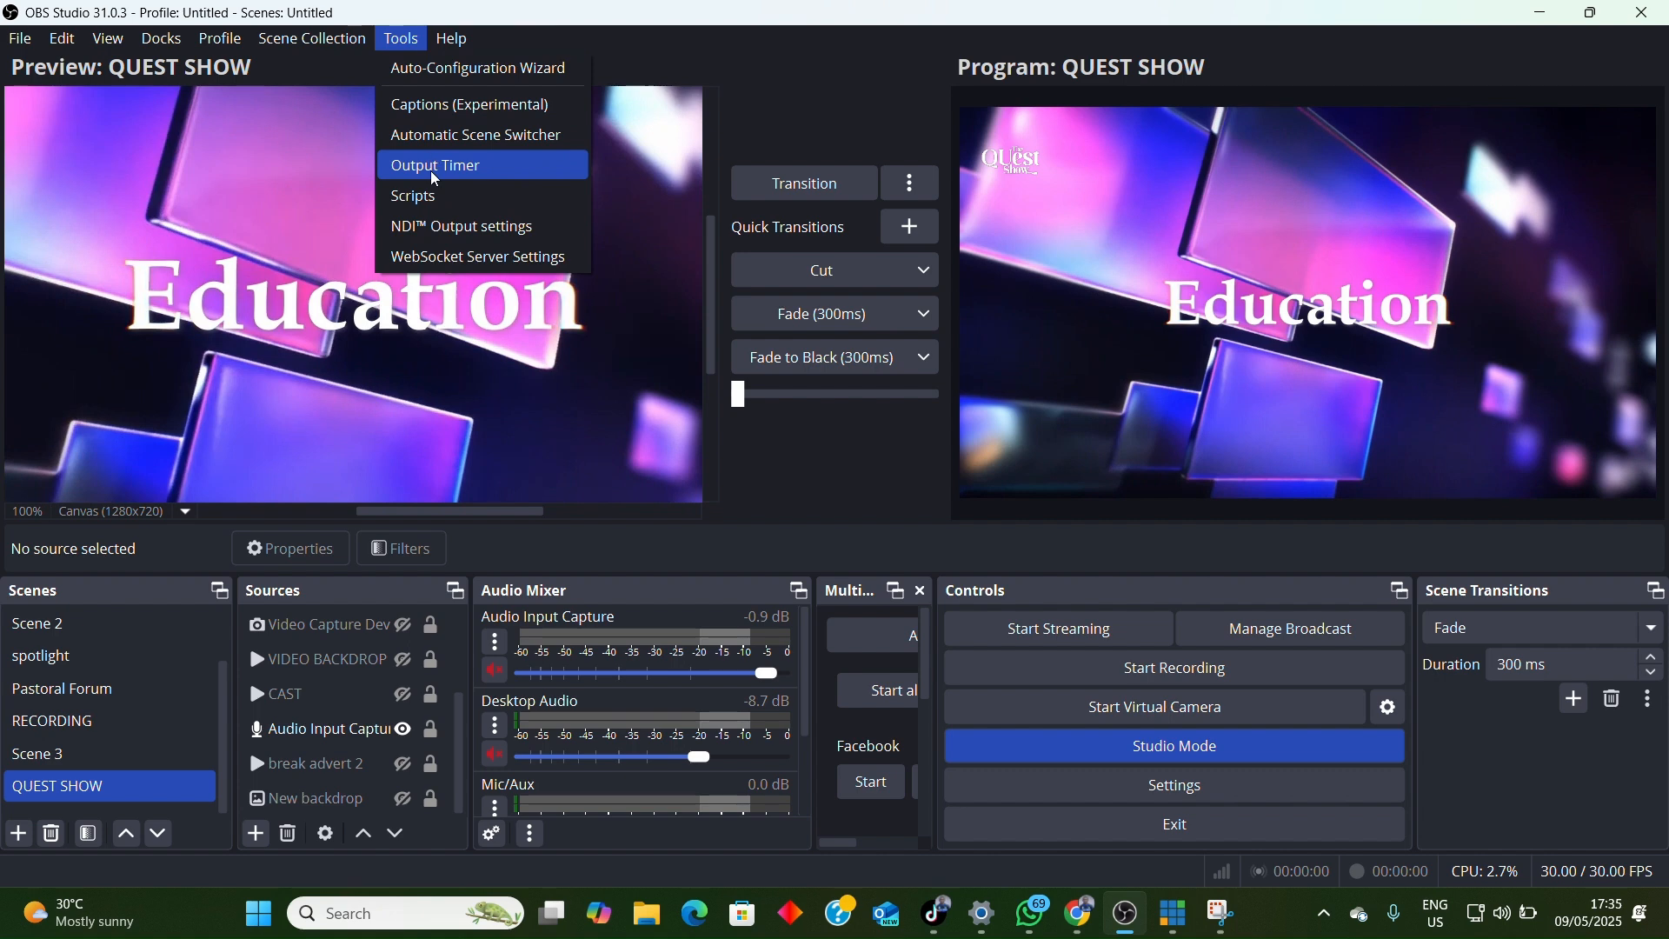
left_click(436, 229)
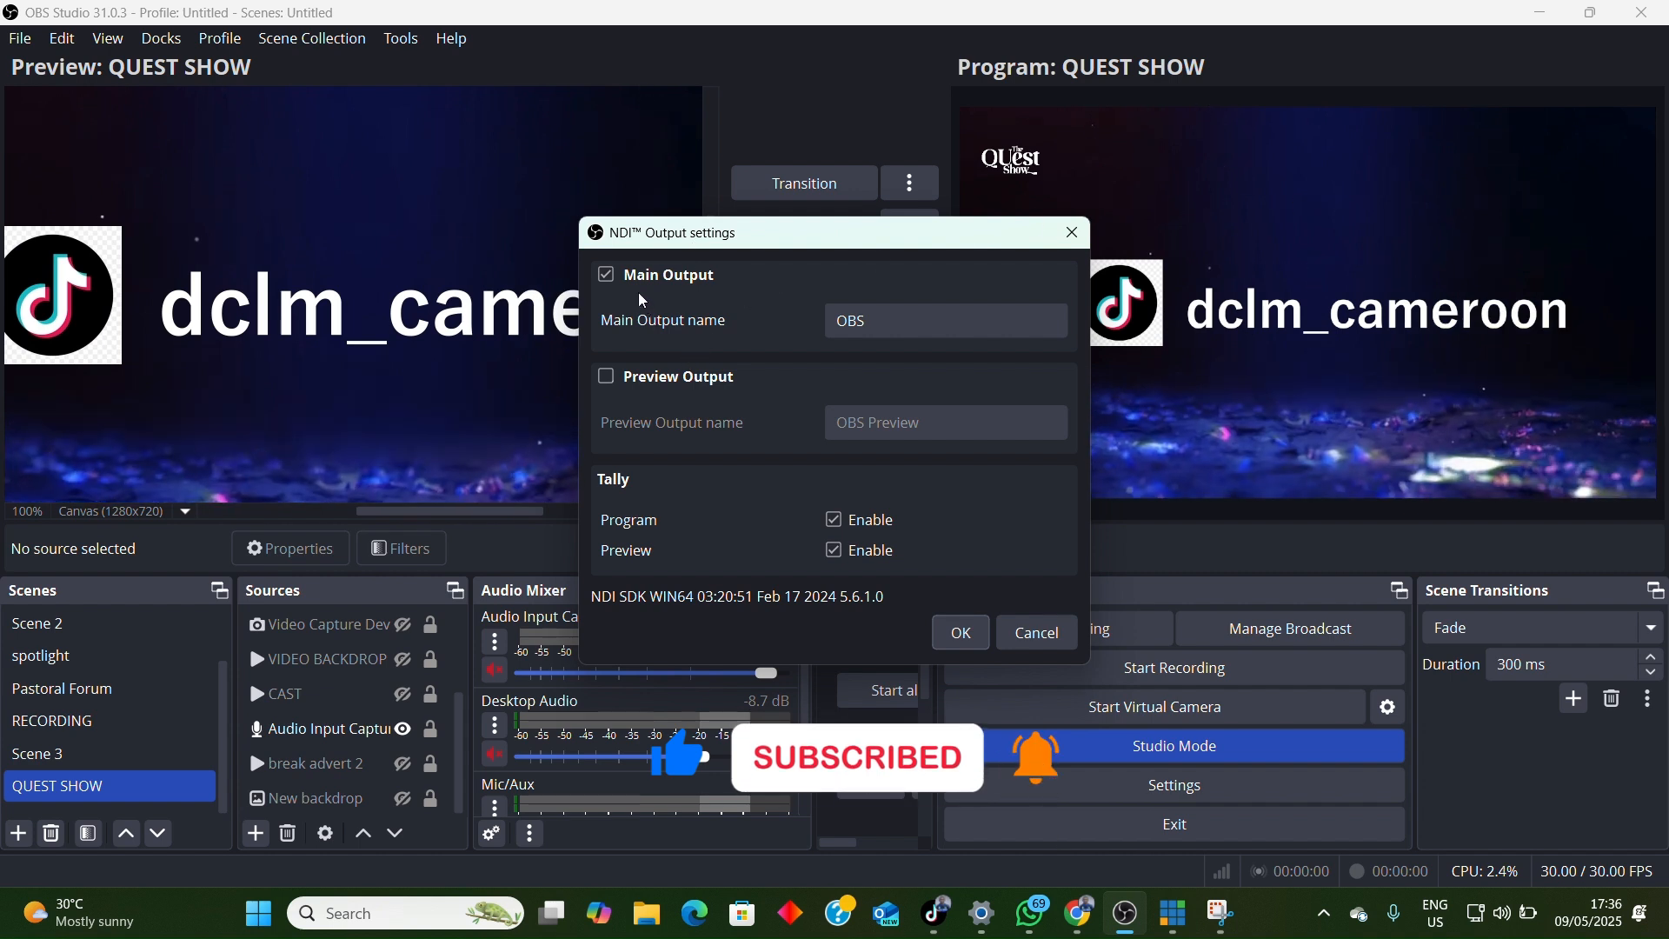
left_click(607, 276)
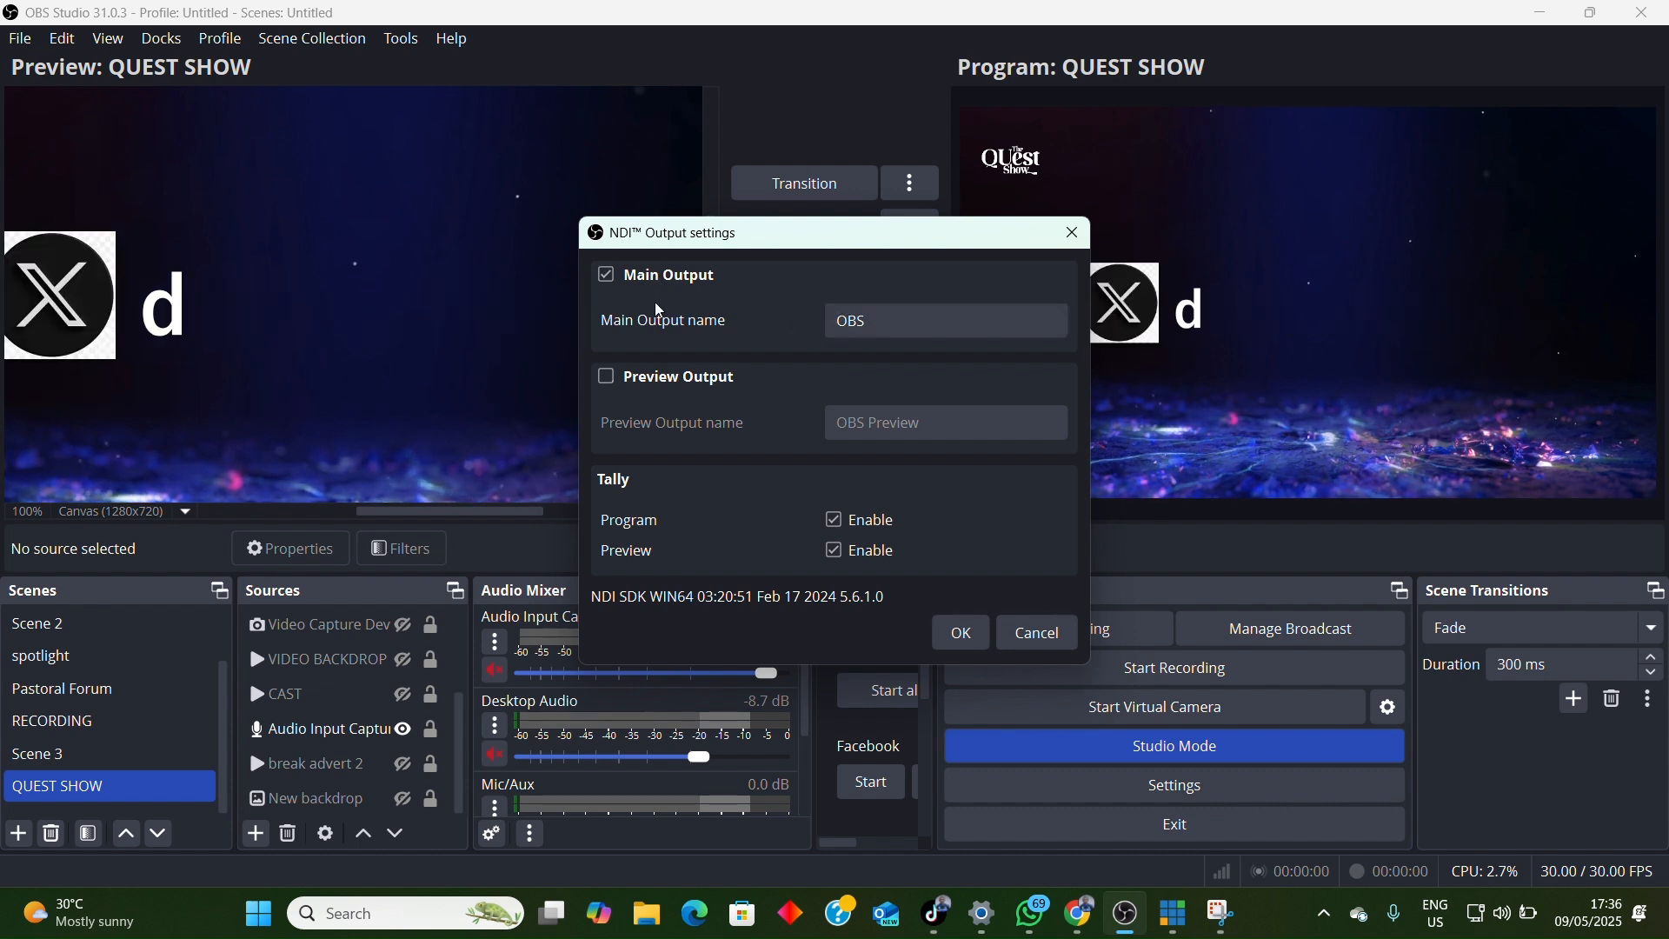
left_click(607, 384)
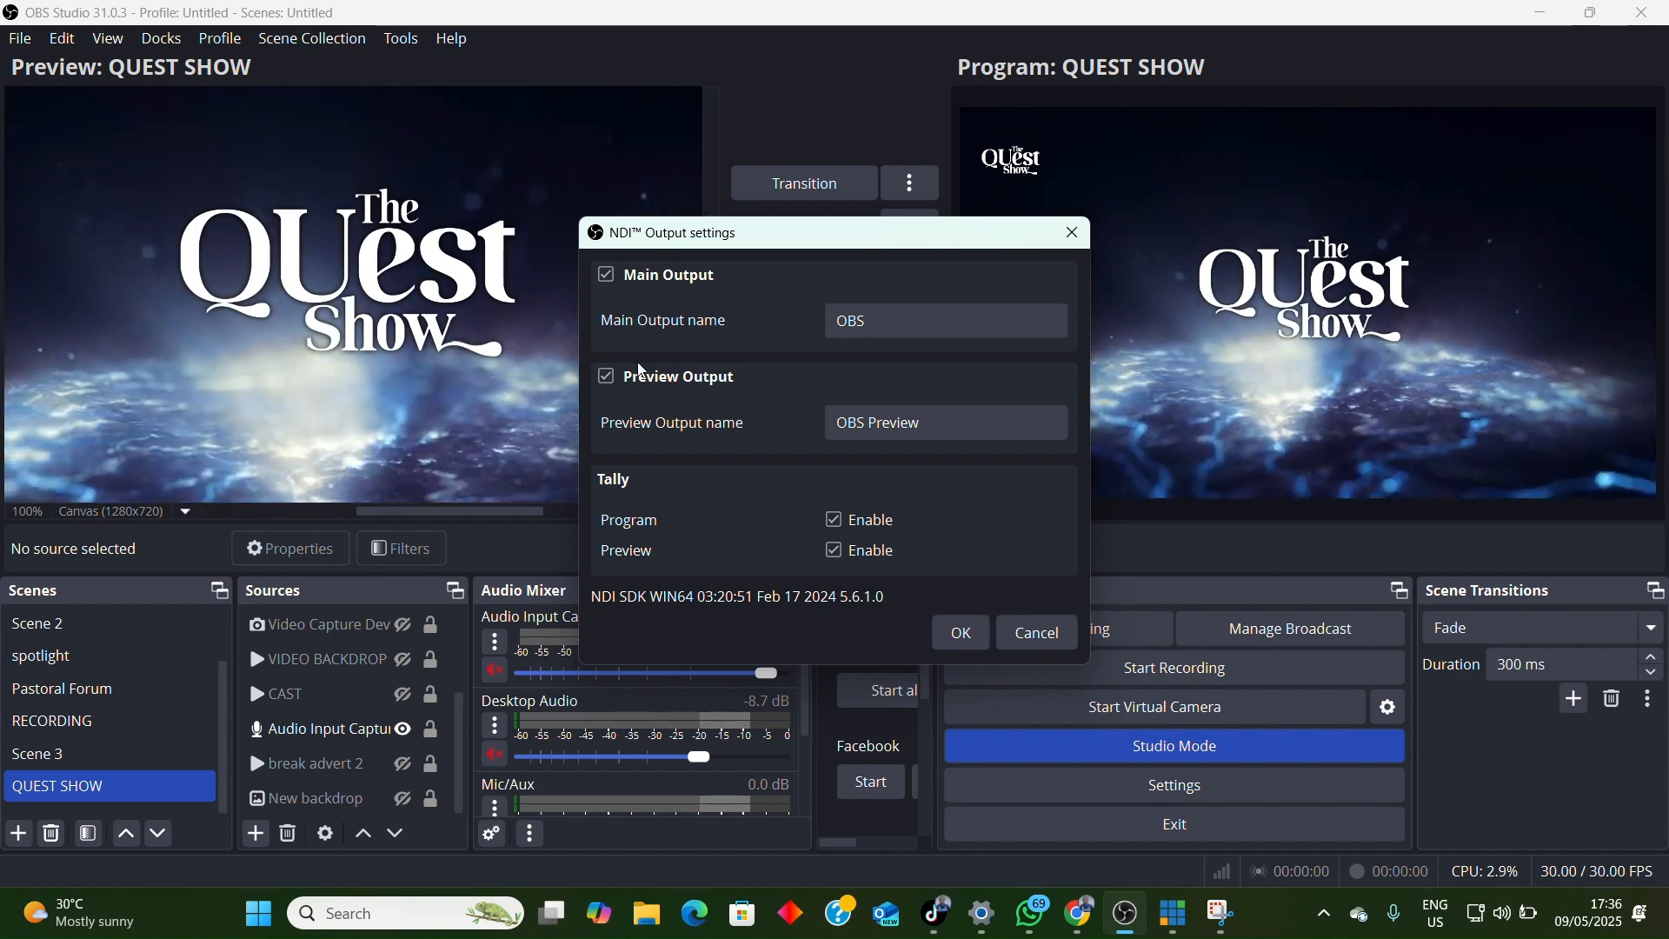
left_click(608, 381)
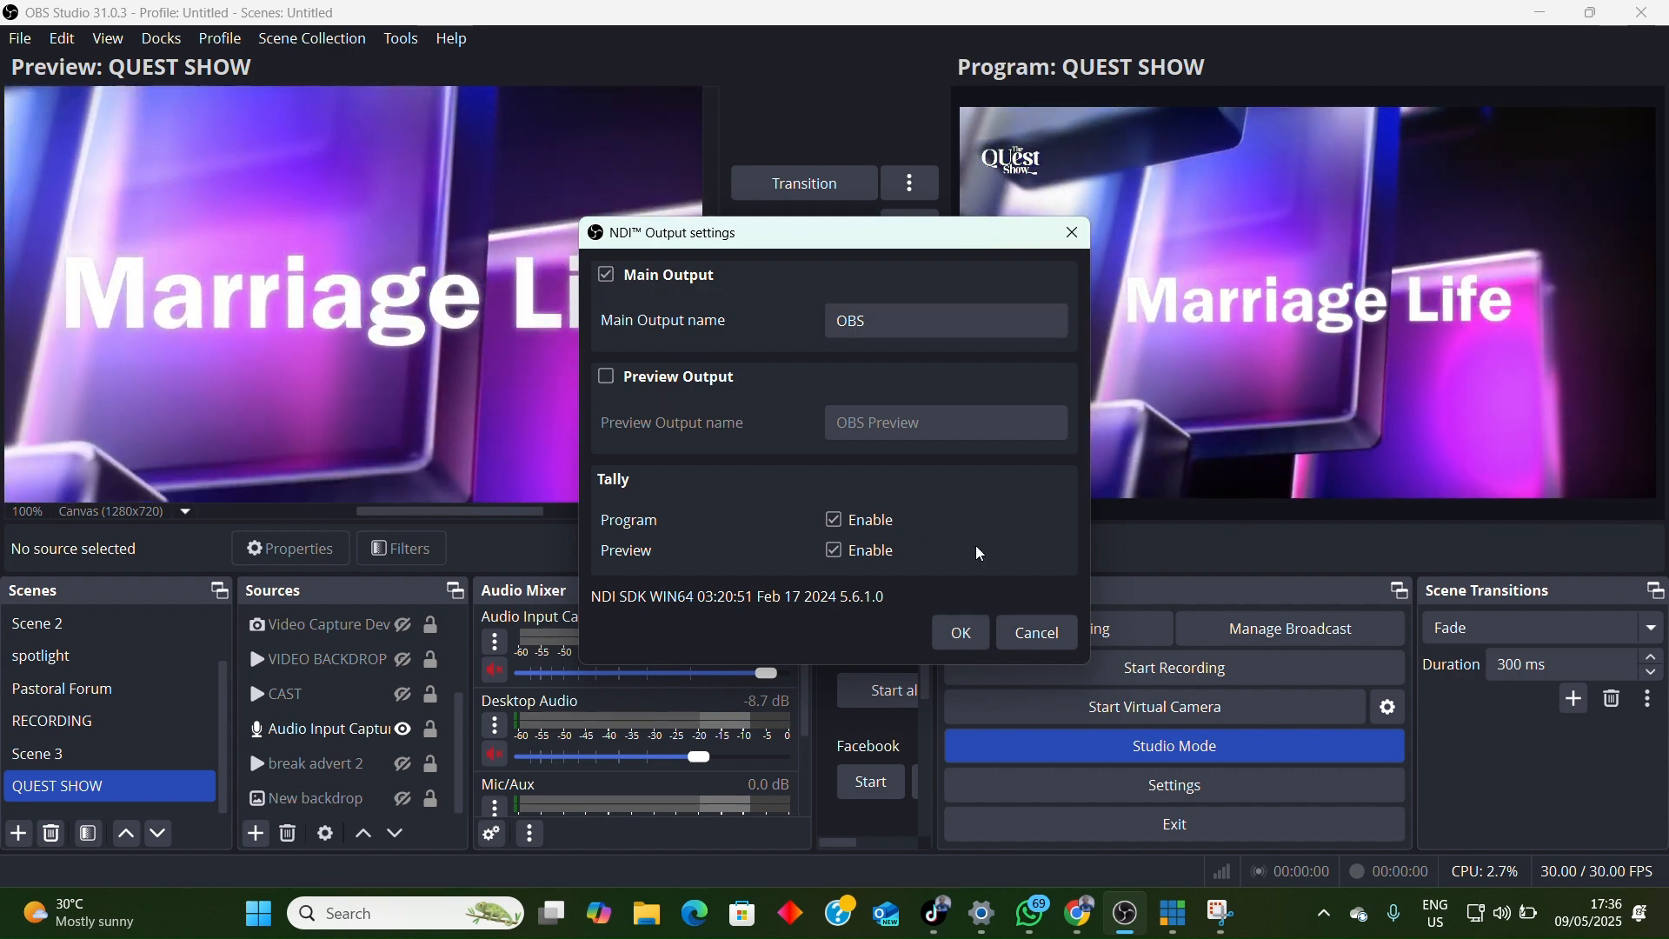
left_click(971, 637)
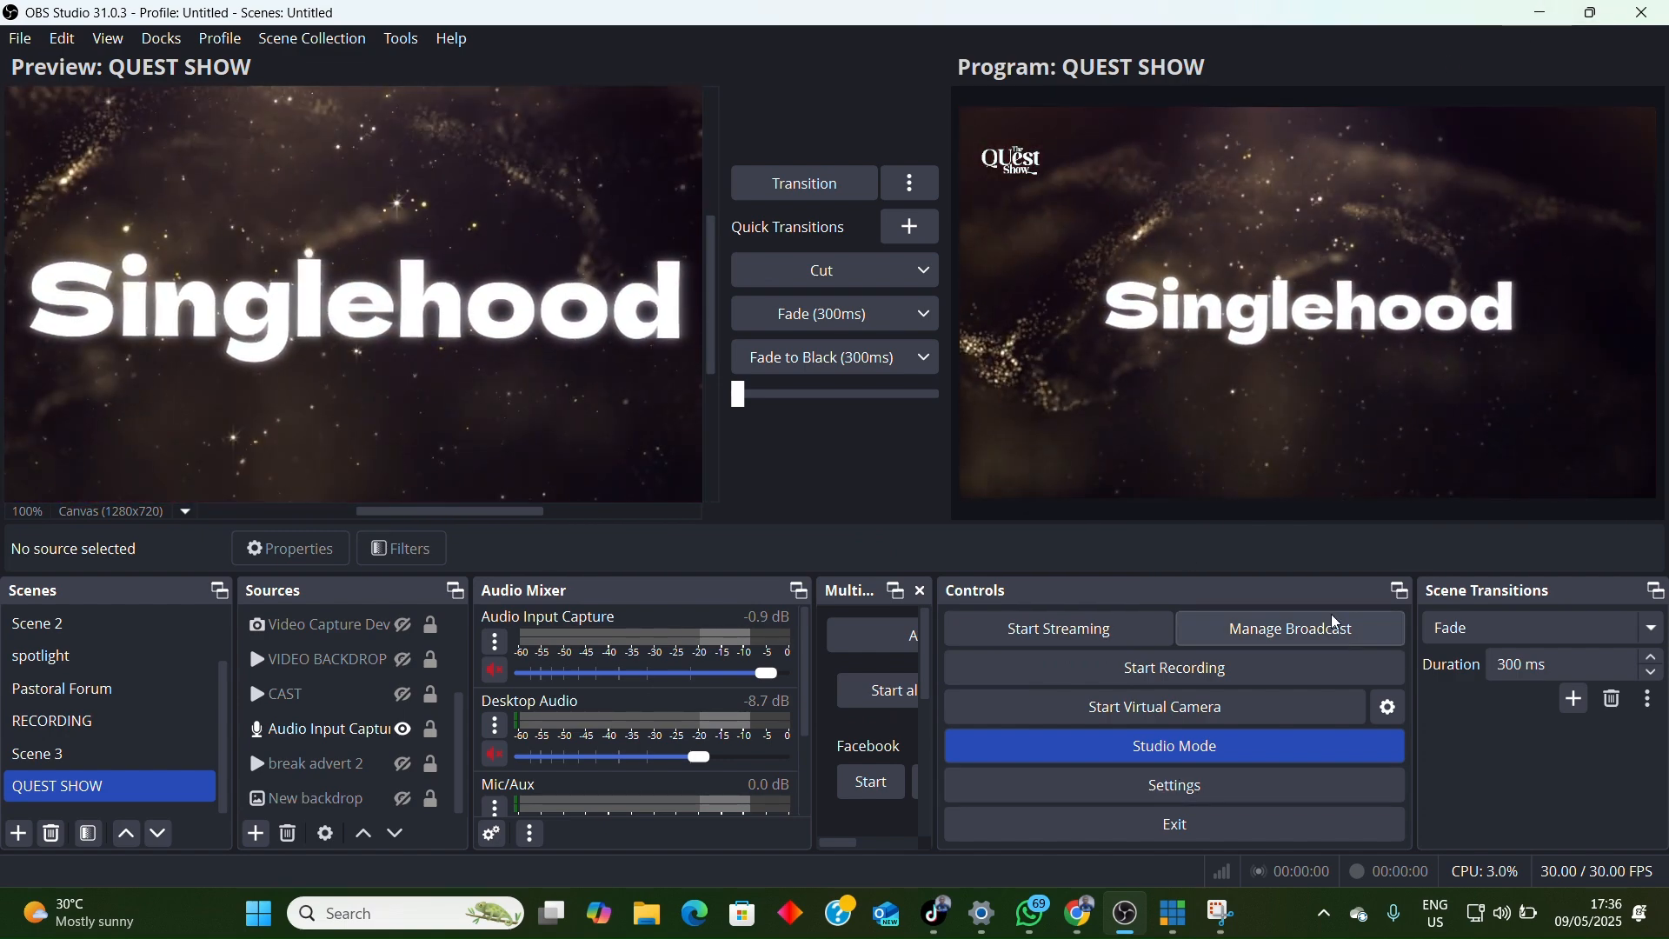
Step: Reduce the OBS Studio window, switch to vMix and maximize the vMix window
left_click(1591, 13)
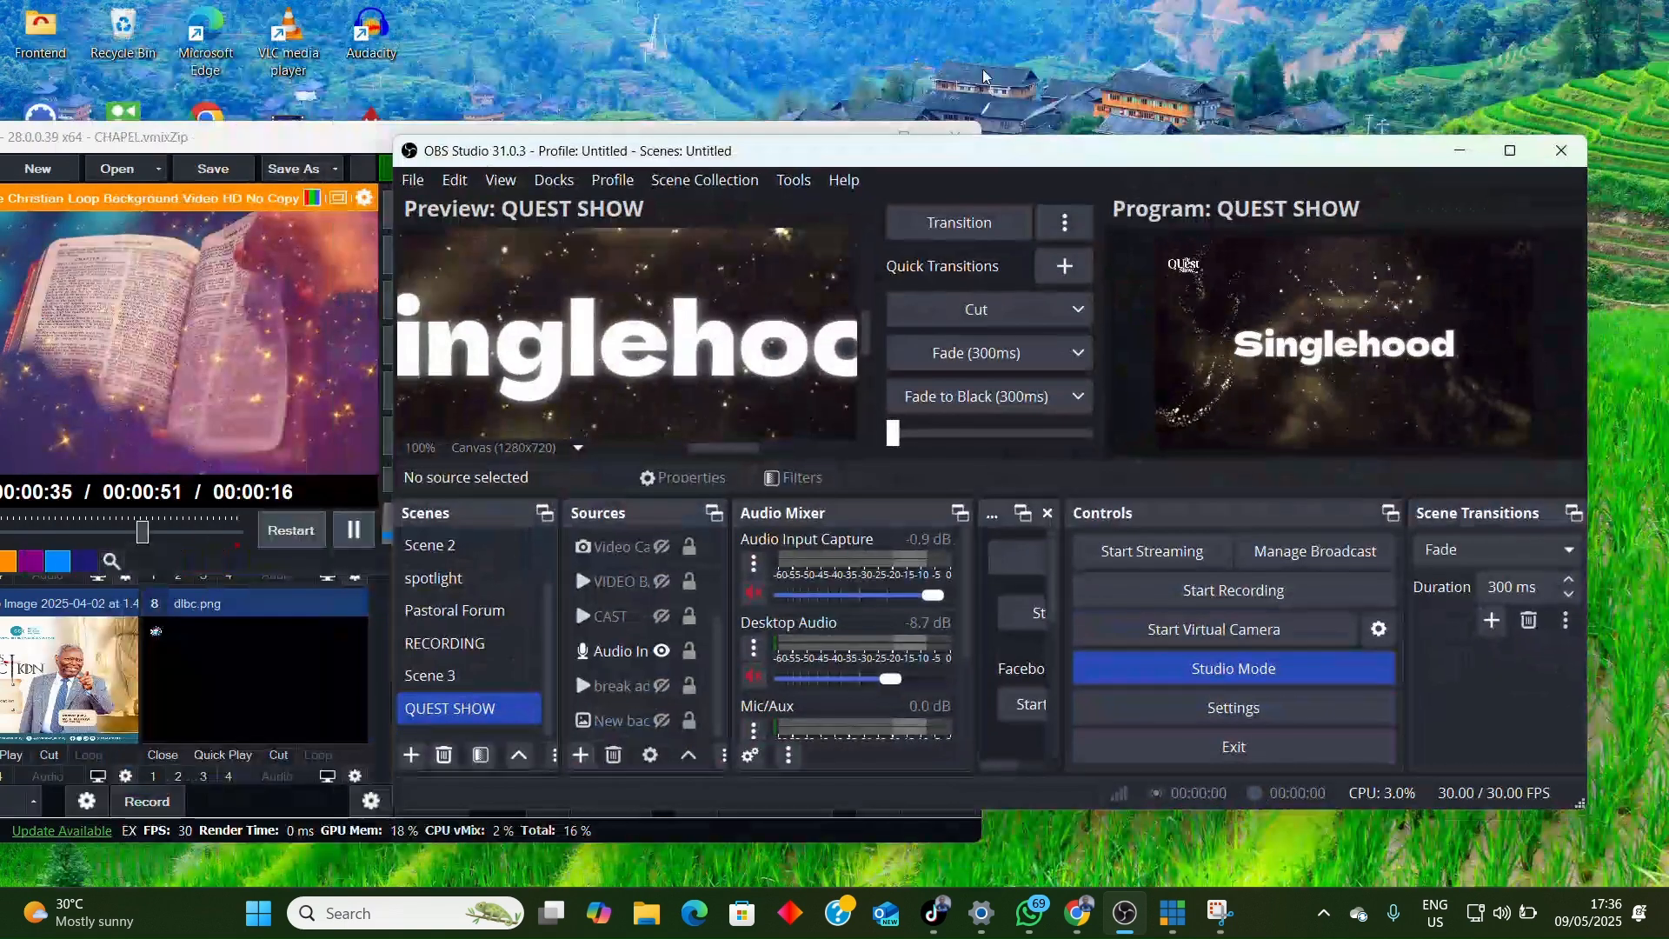
left_click(287, 136)
left_click_drag(528, 139, 673, 131)
left_click(1046, 130)
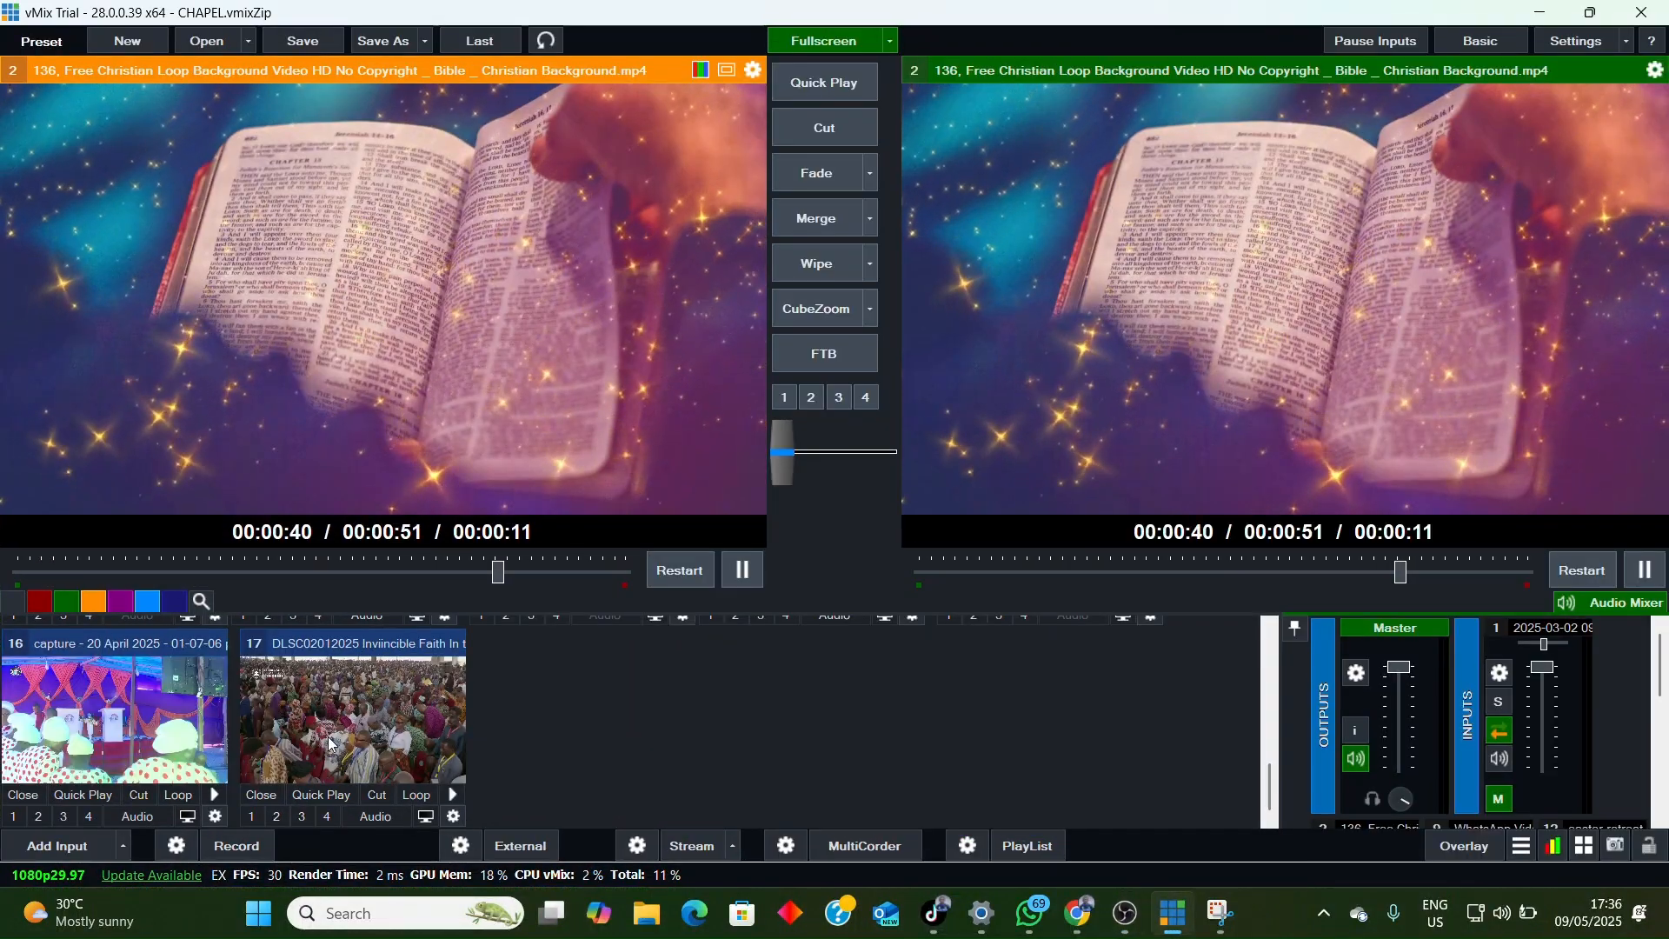
Step: Add the OBS source from NDI / Desktop Capture as vMix input number 18 and load it into the preview
left_click(54, 848)
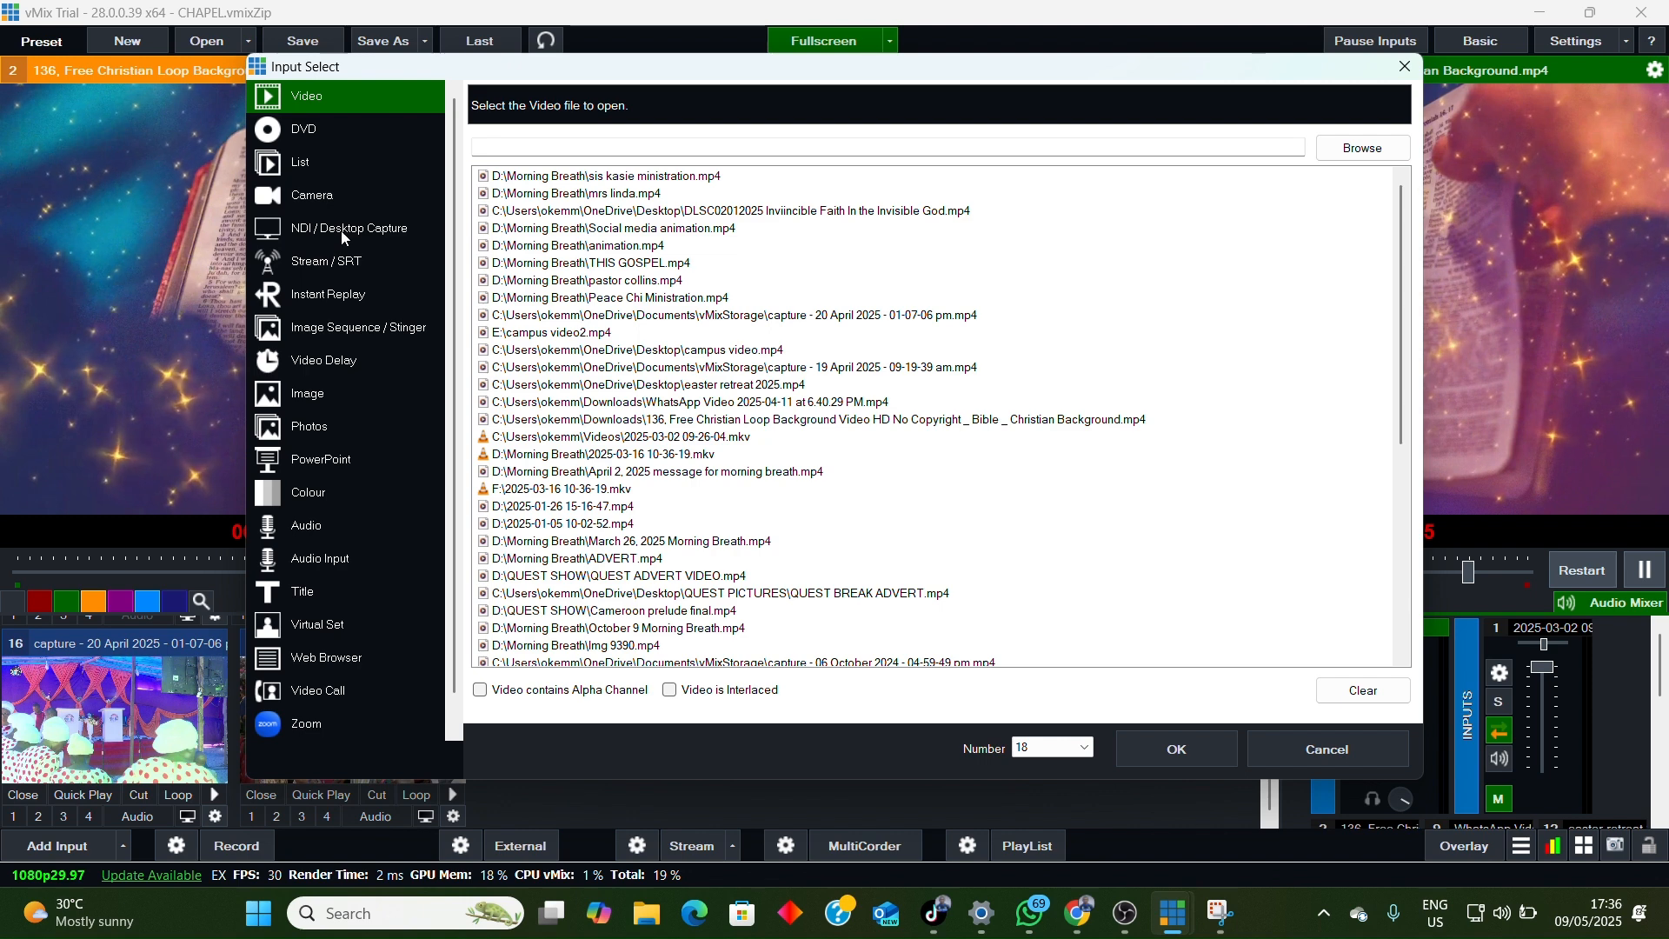
left_click(346, 231)
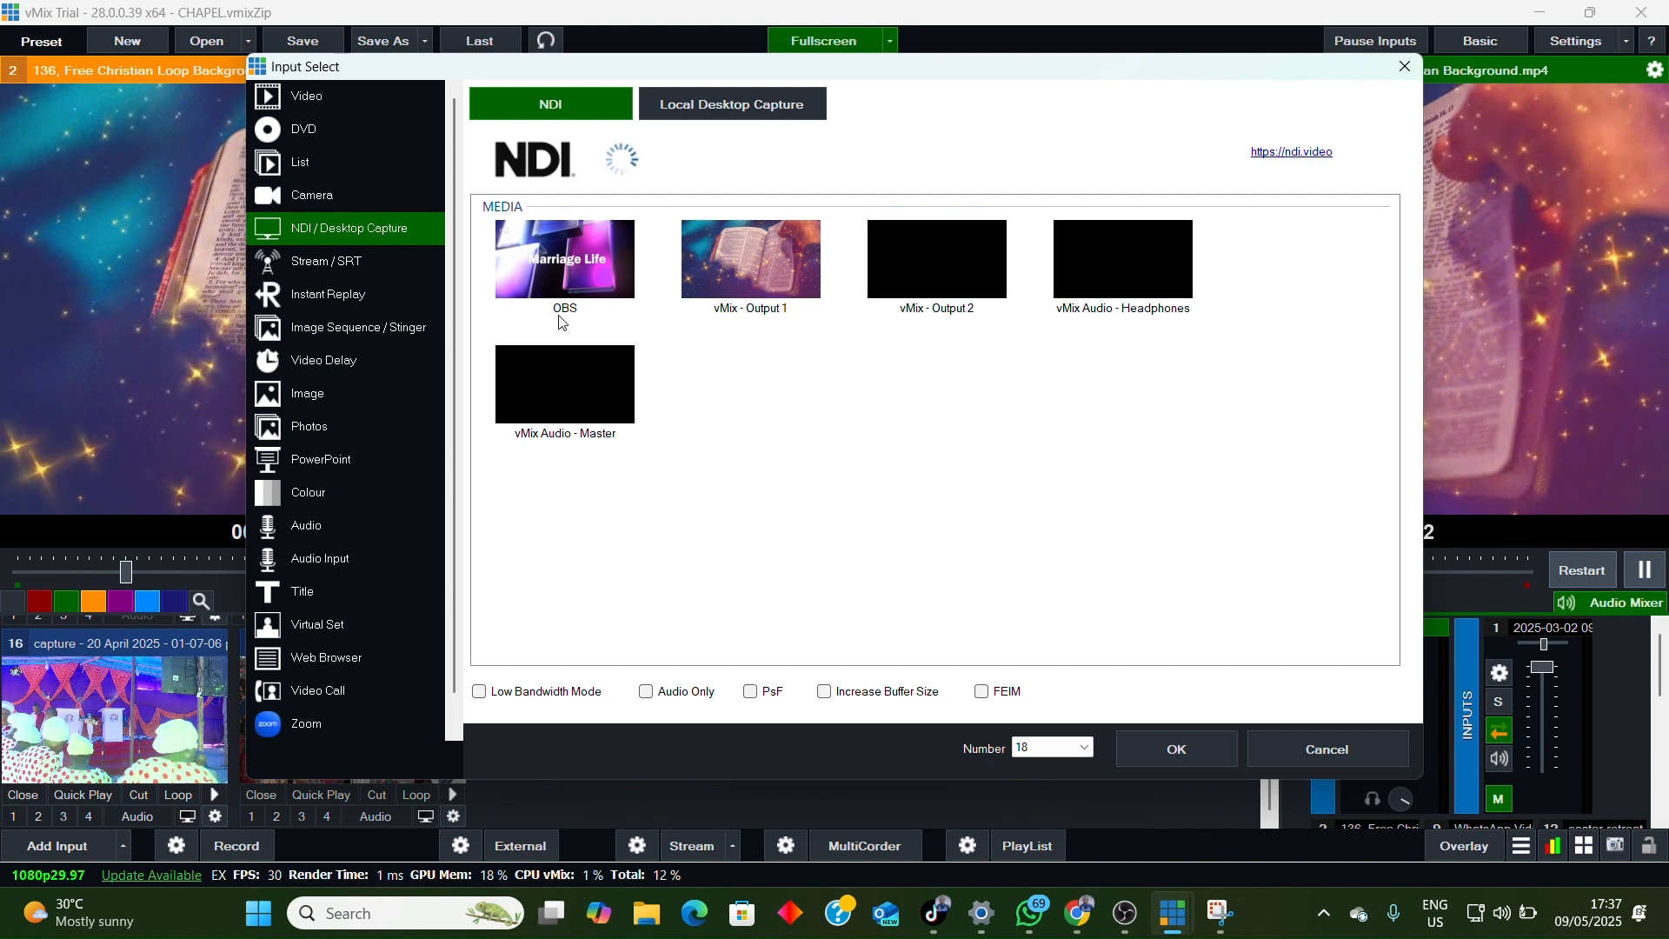
left_click(557, 266)
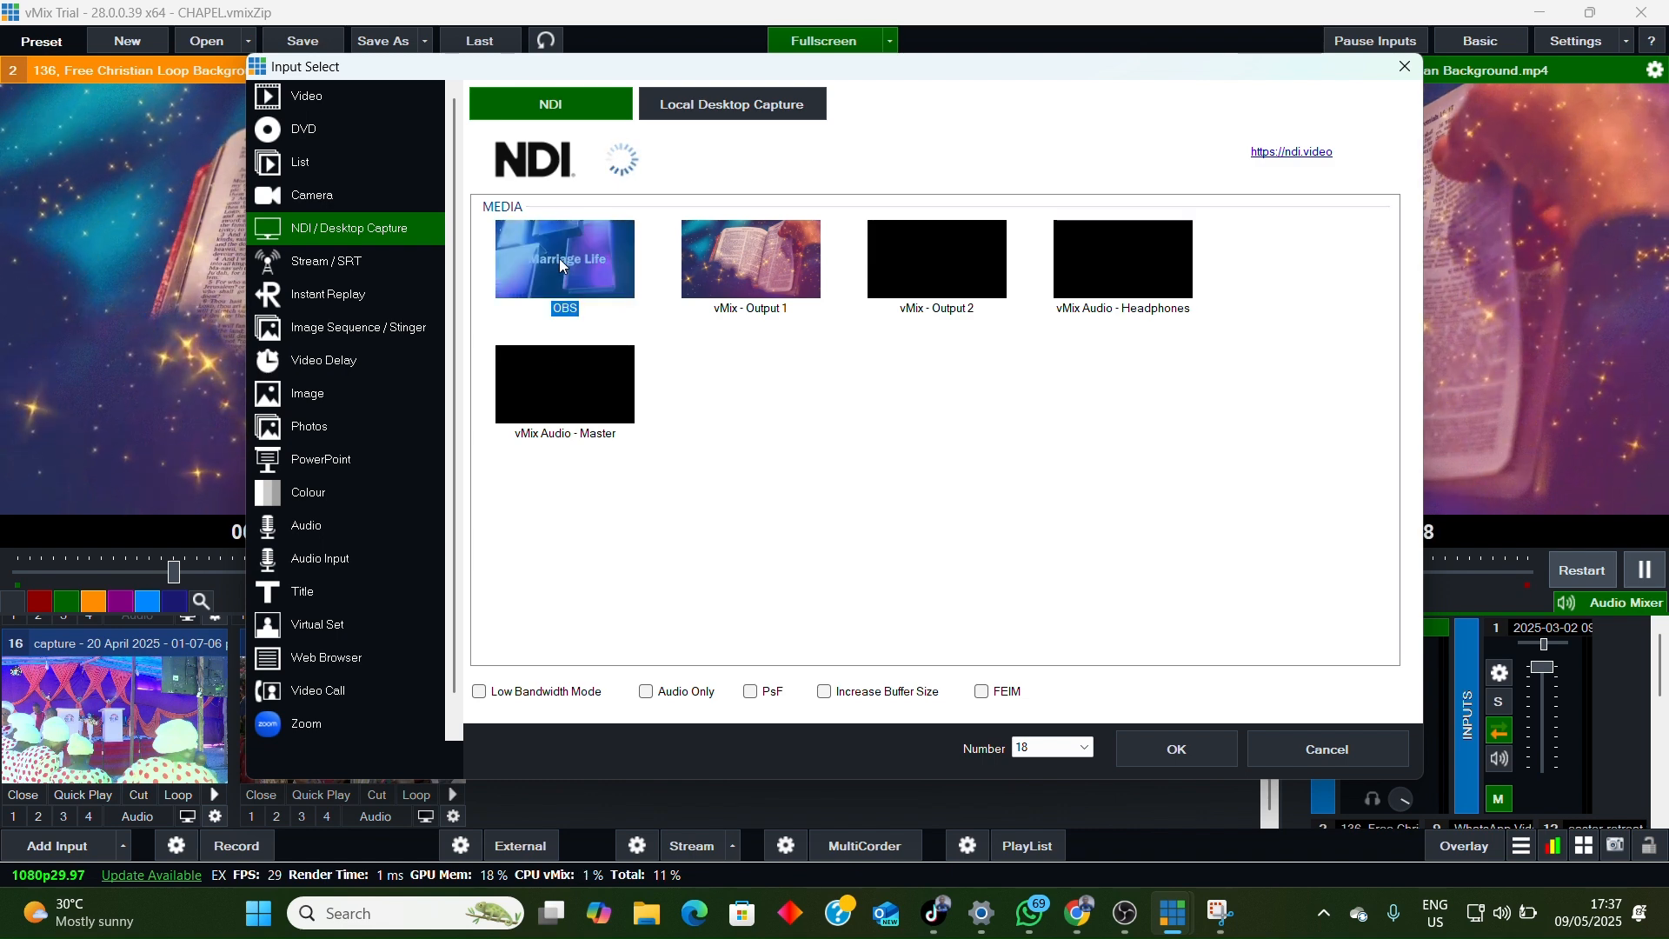
left_click(1162, 744)
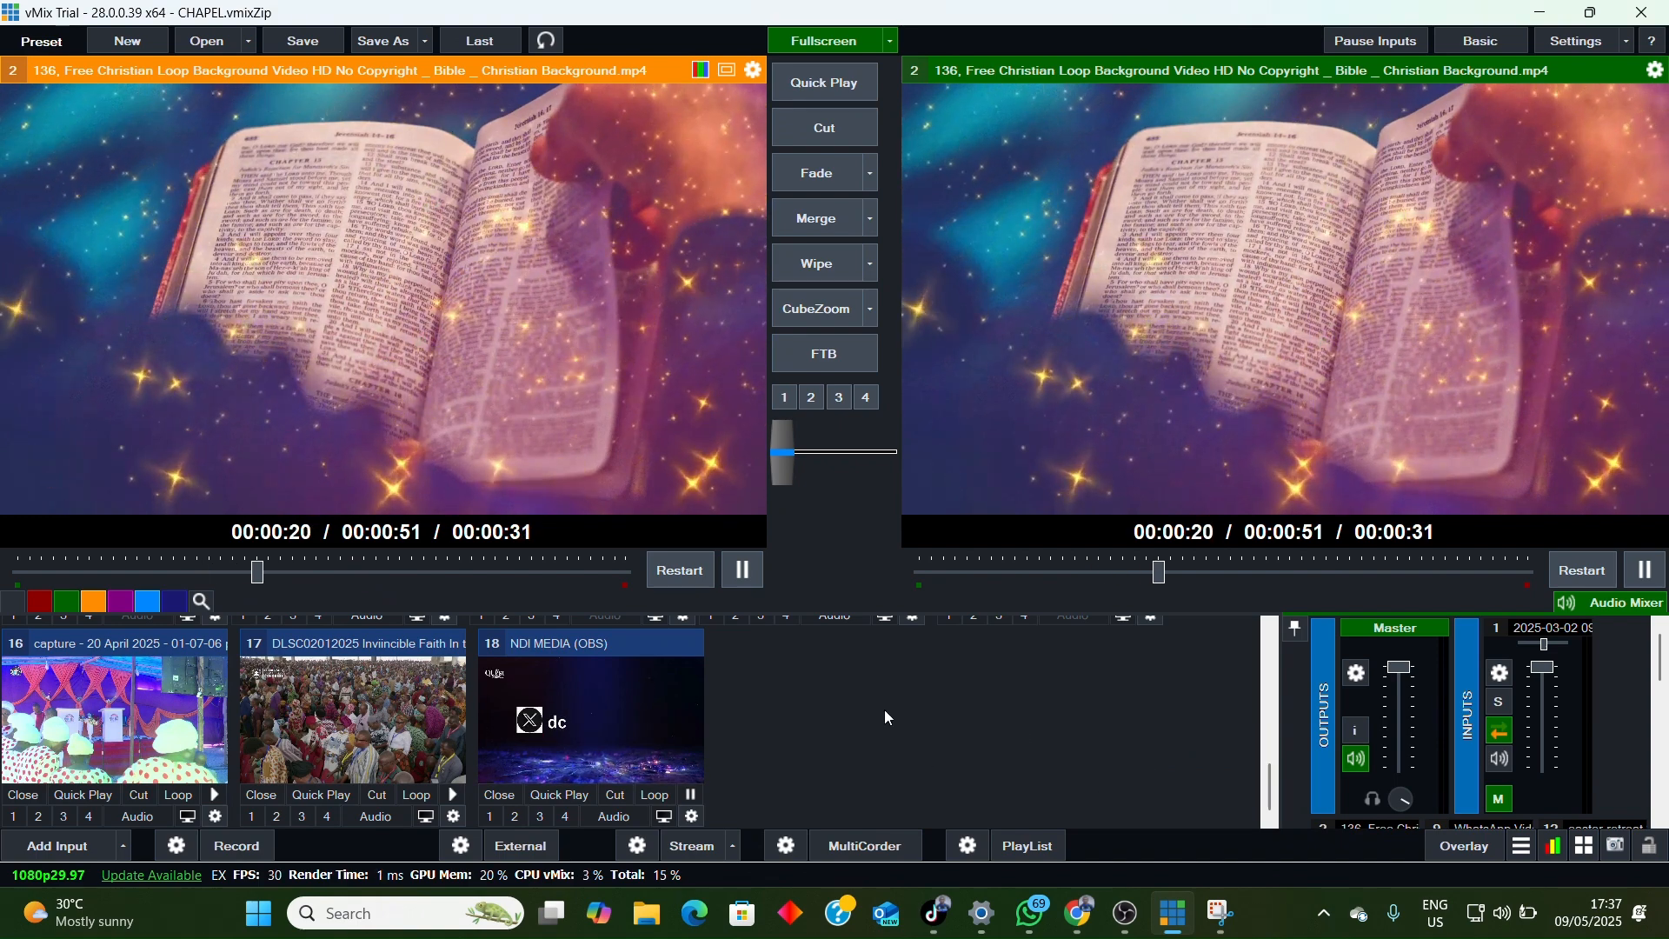
left_click(587, 727)
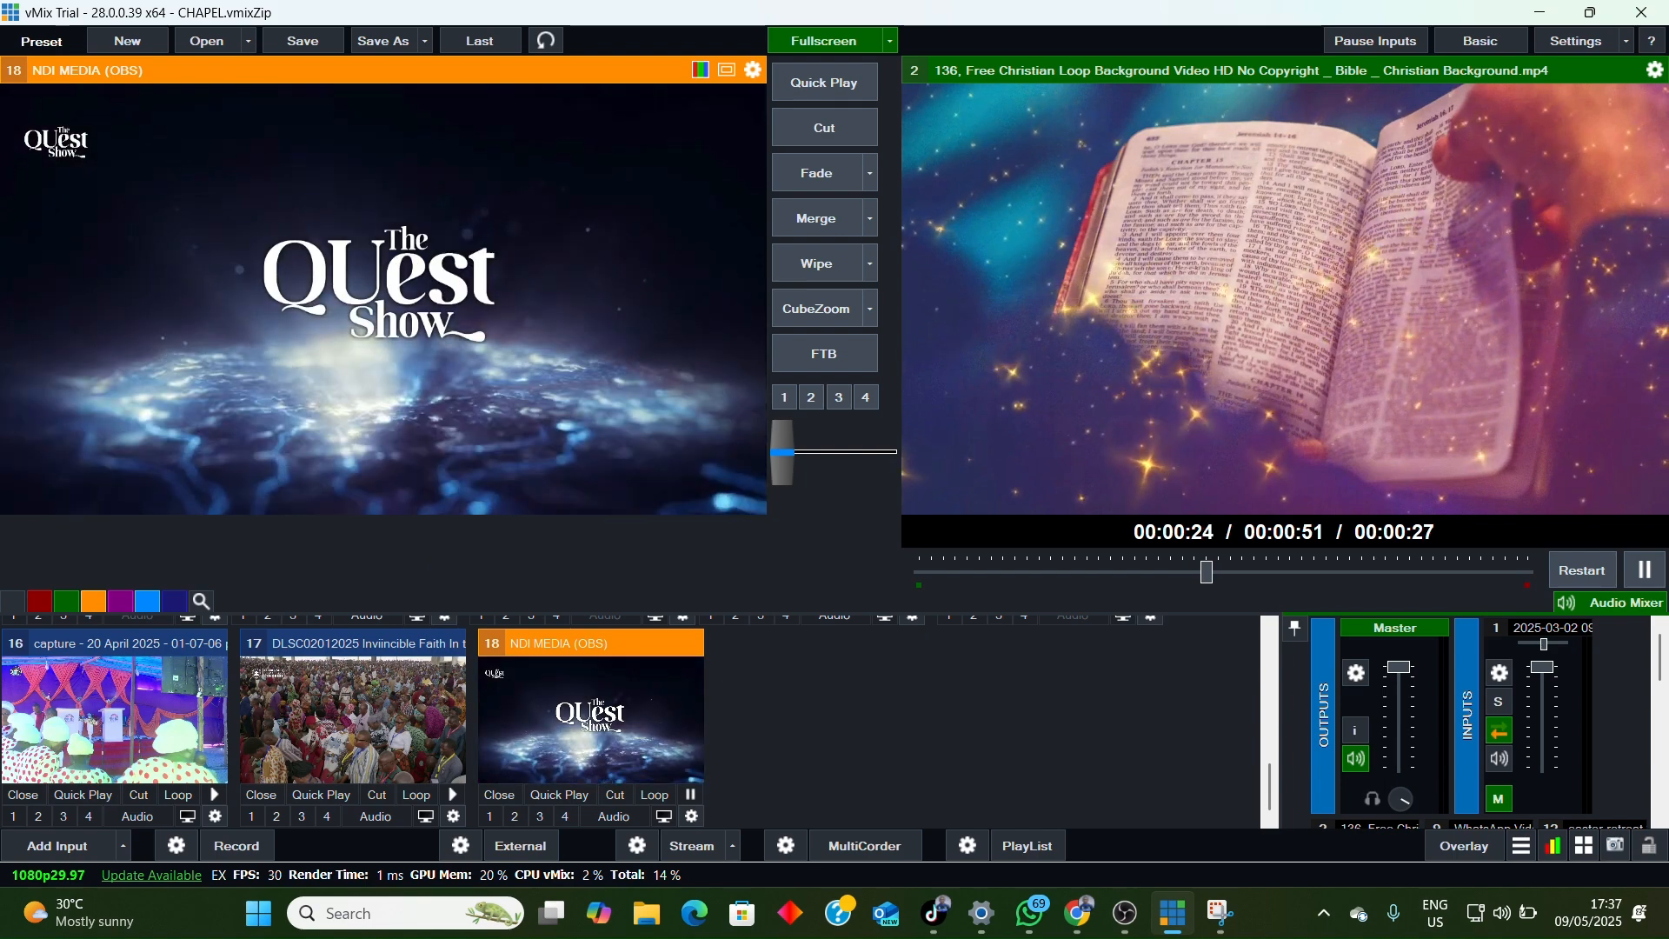
Step: Compare the OBS Studio program output with the NDI input in the vMix preview, then minimize OBS Studio
left_click(1124, 913)
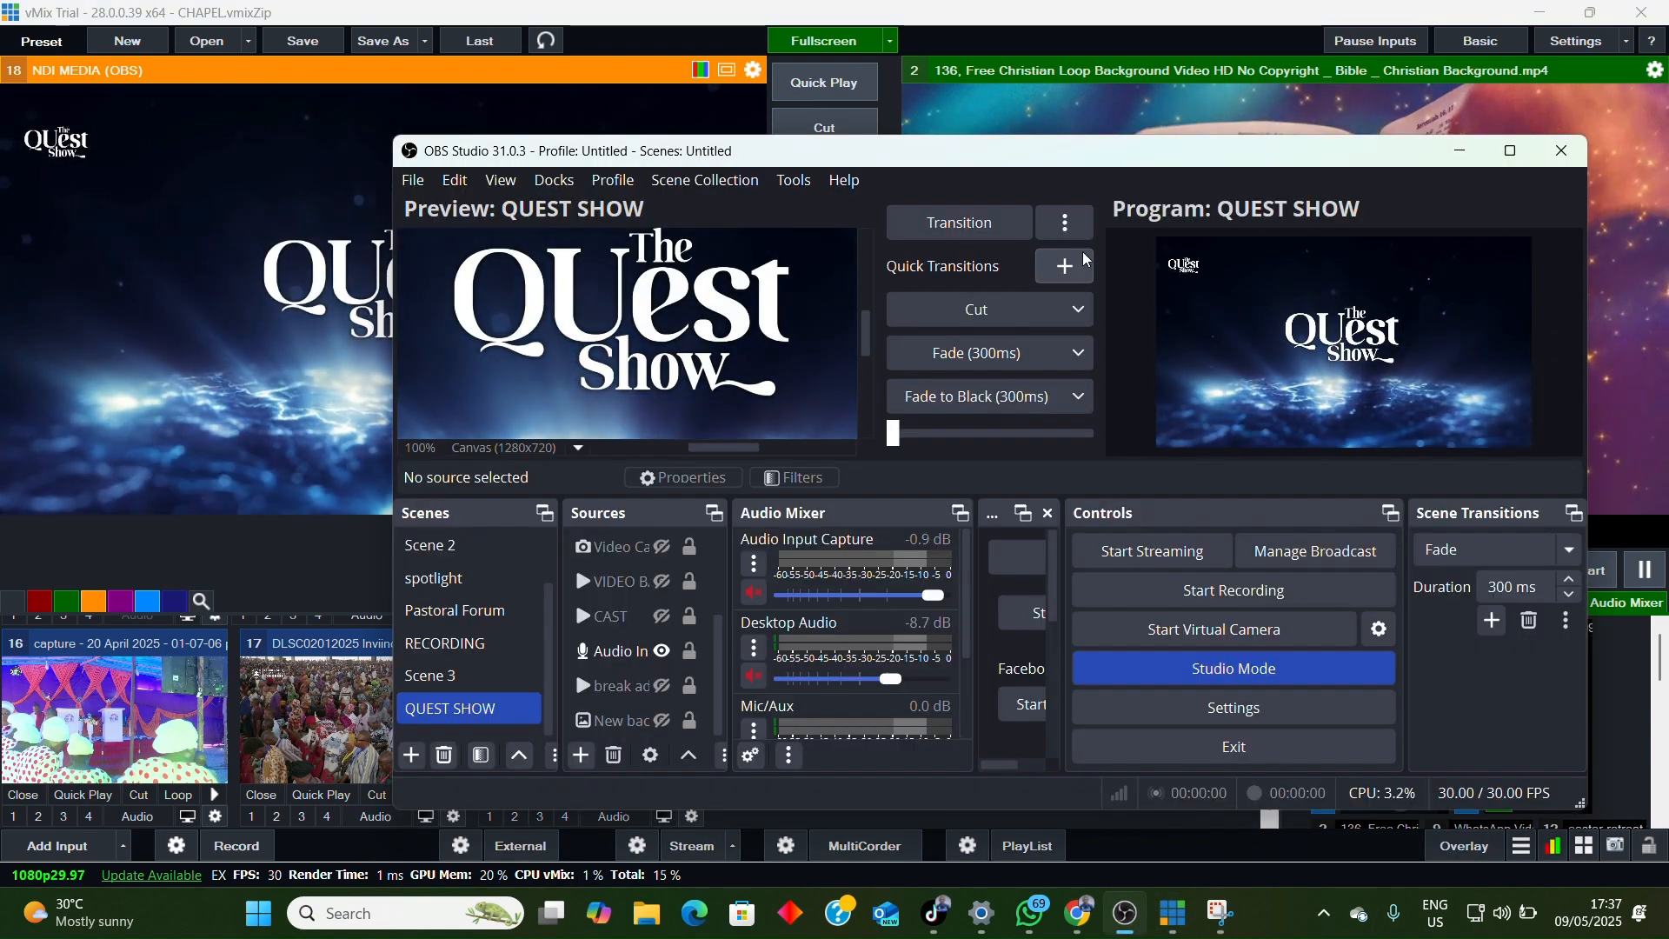
left_click_drag(860, 160, 947, 152)
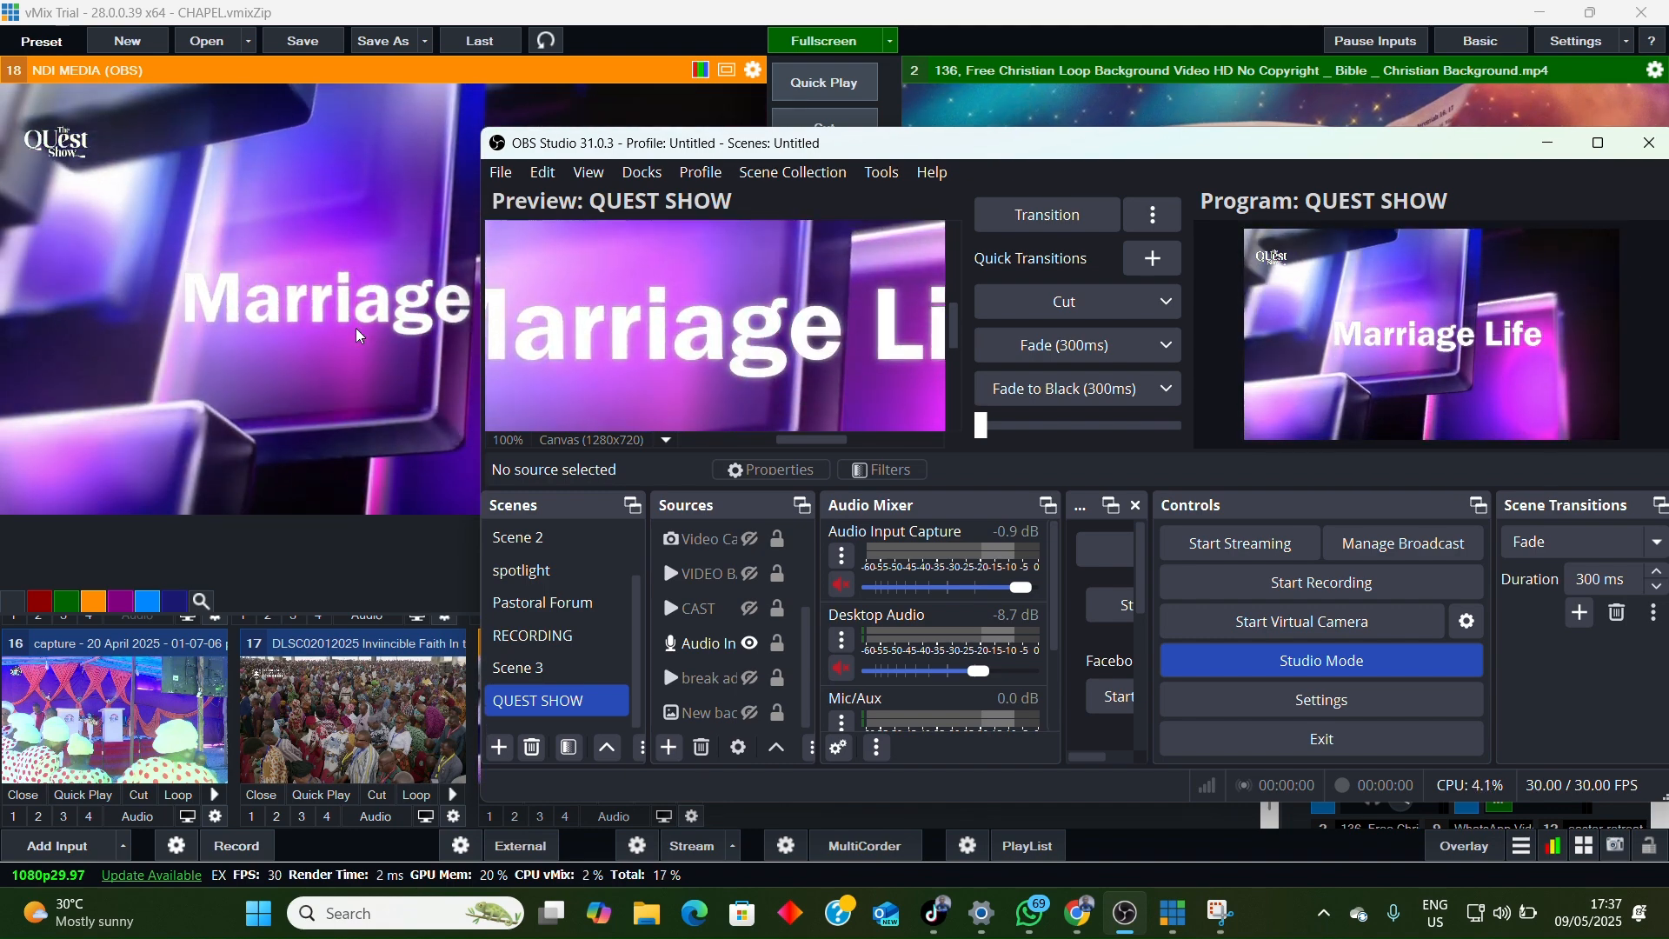
left_click_drag(1215, 153, 1011, 209)
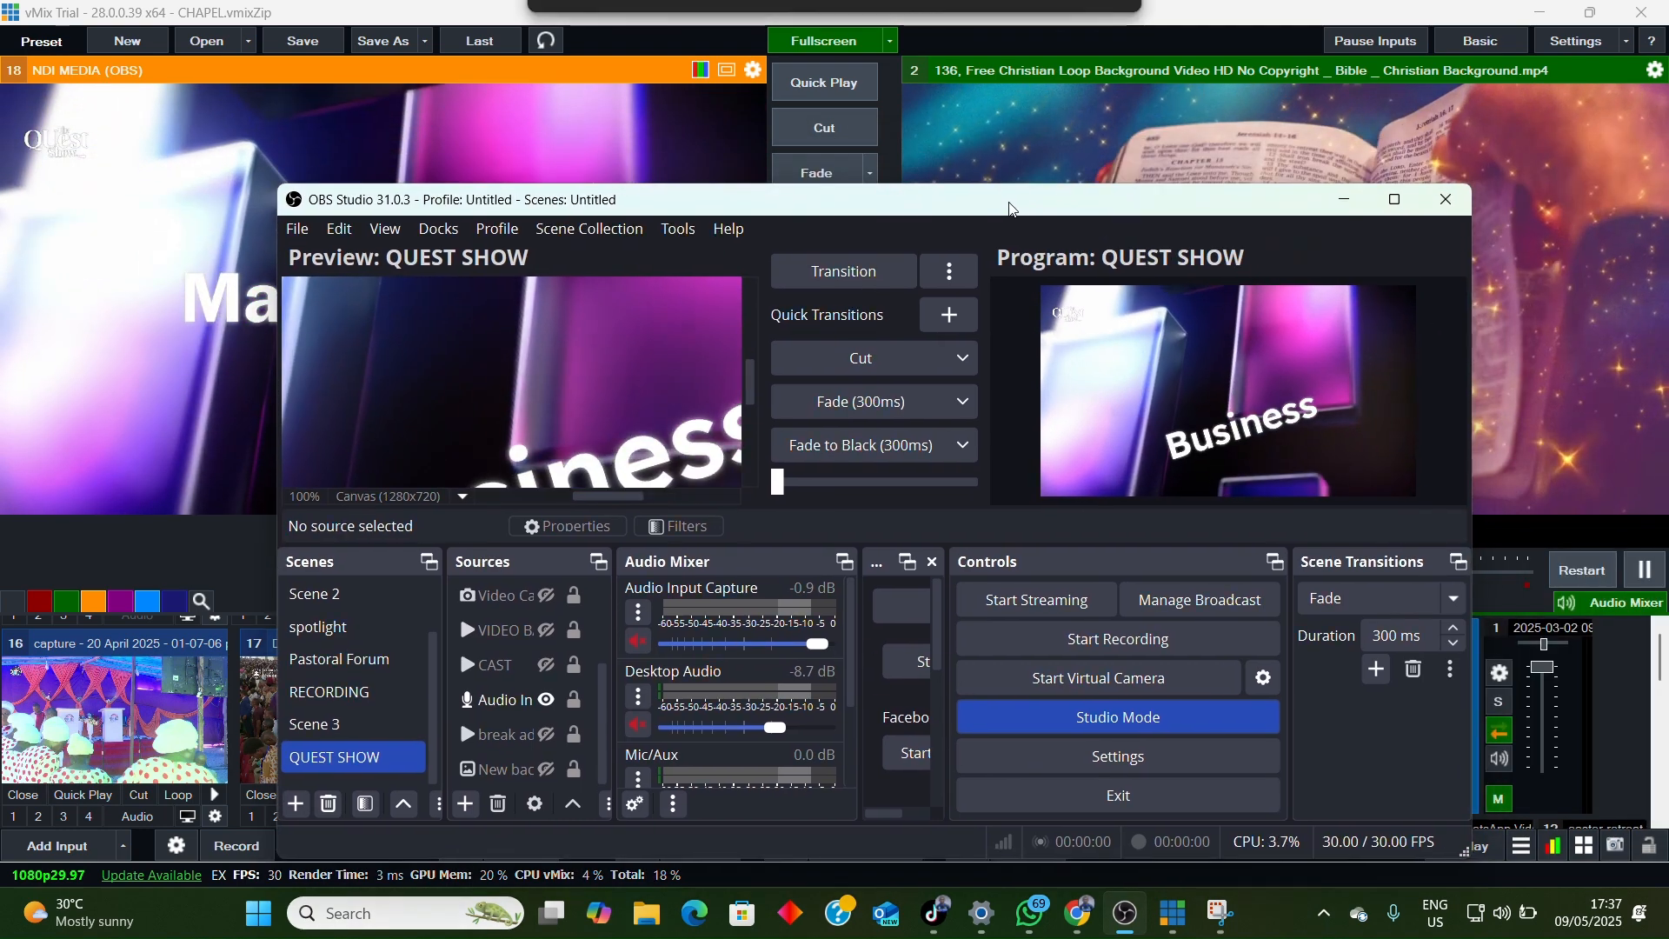
left_click(1344, 201)
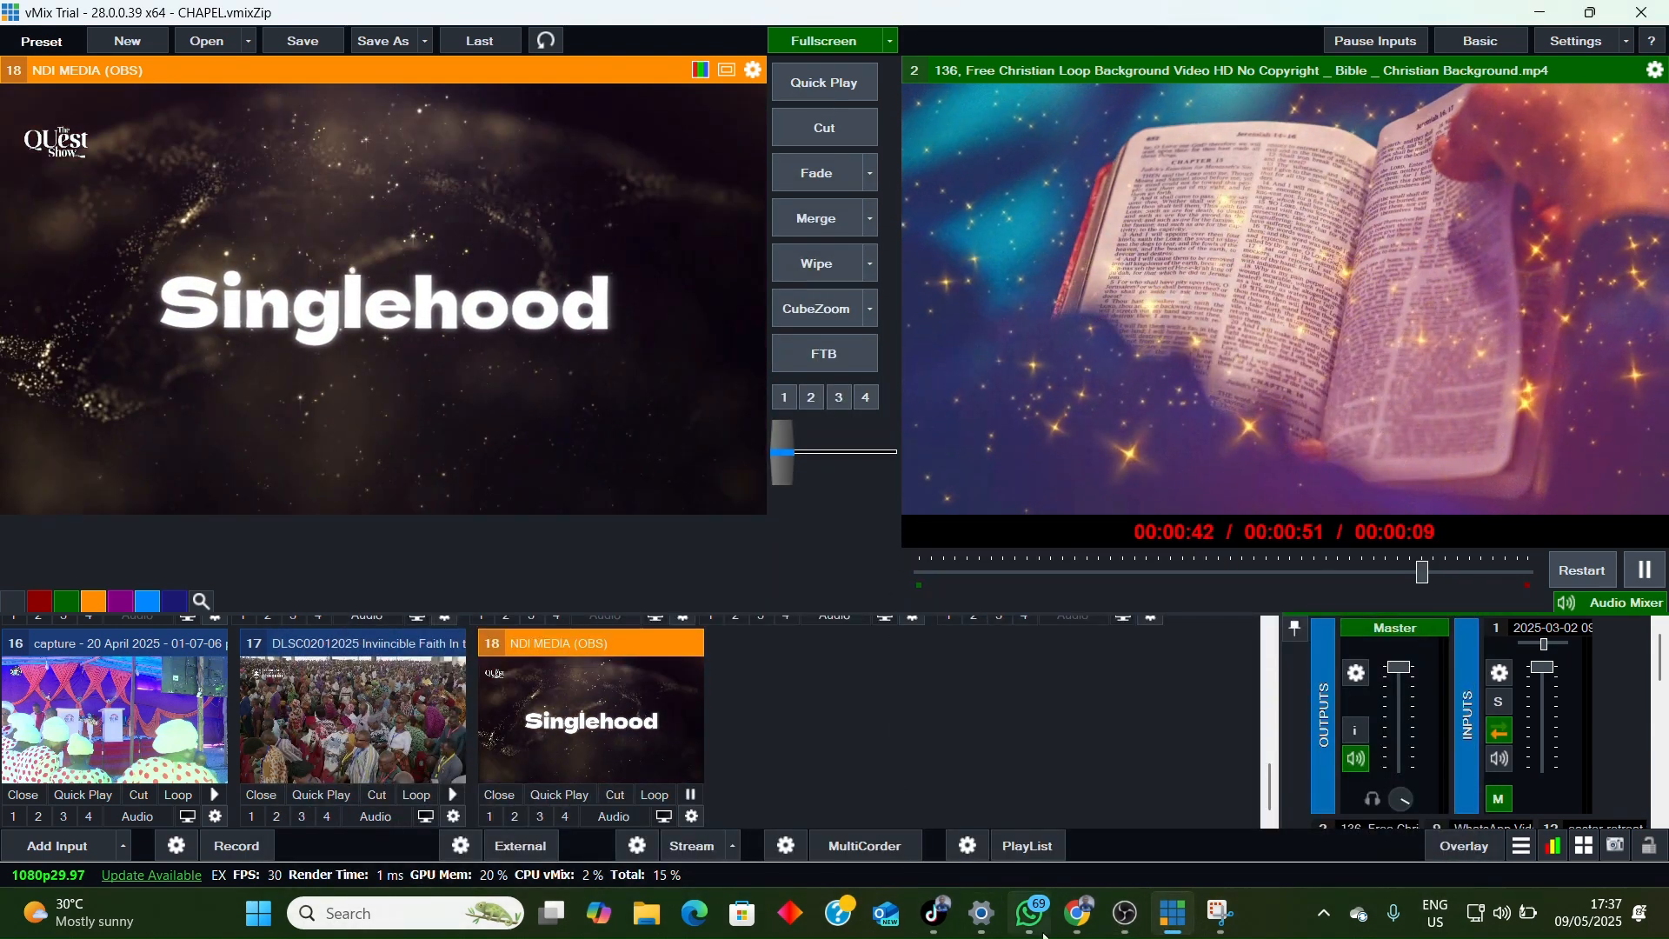
Step: Switch back to OBS Studio and arrange it as a reduced window floating over vMix
left_click(1127, 915)
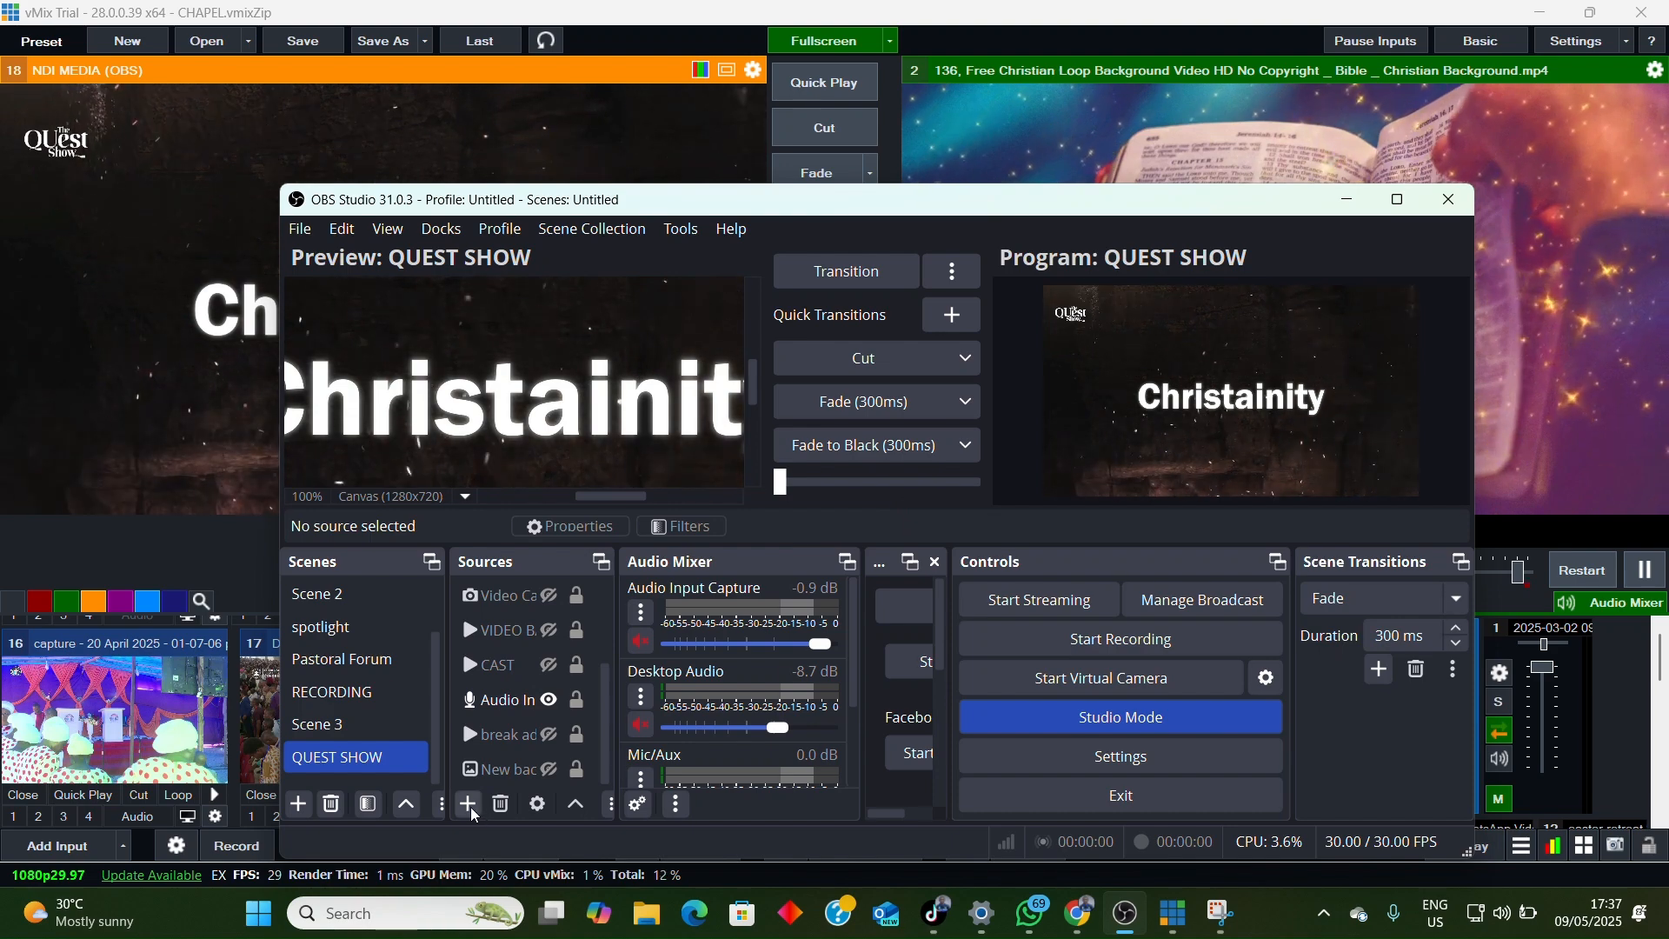
left_click(1401, 201)
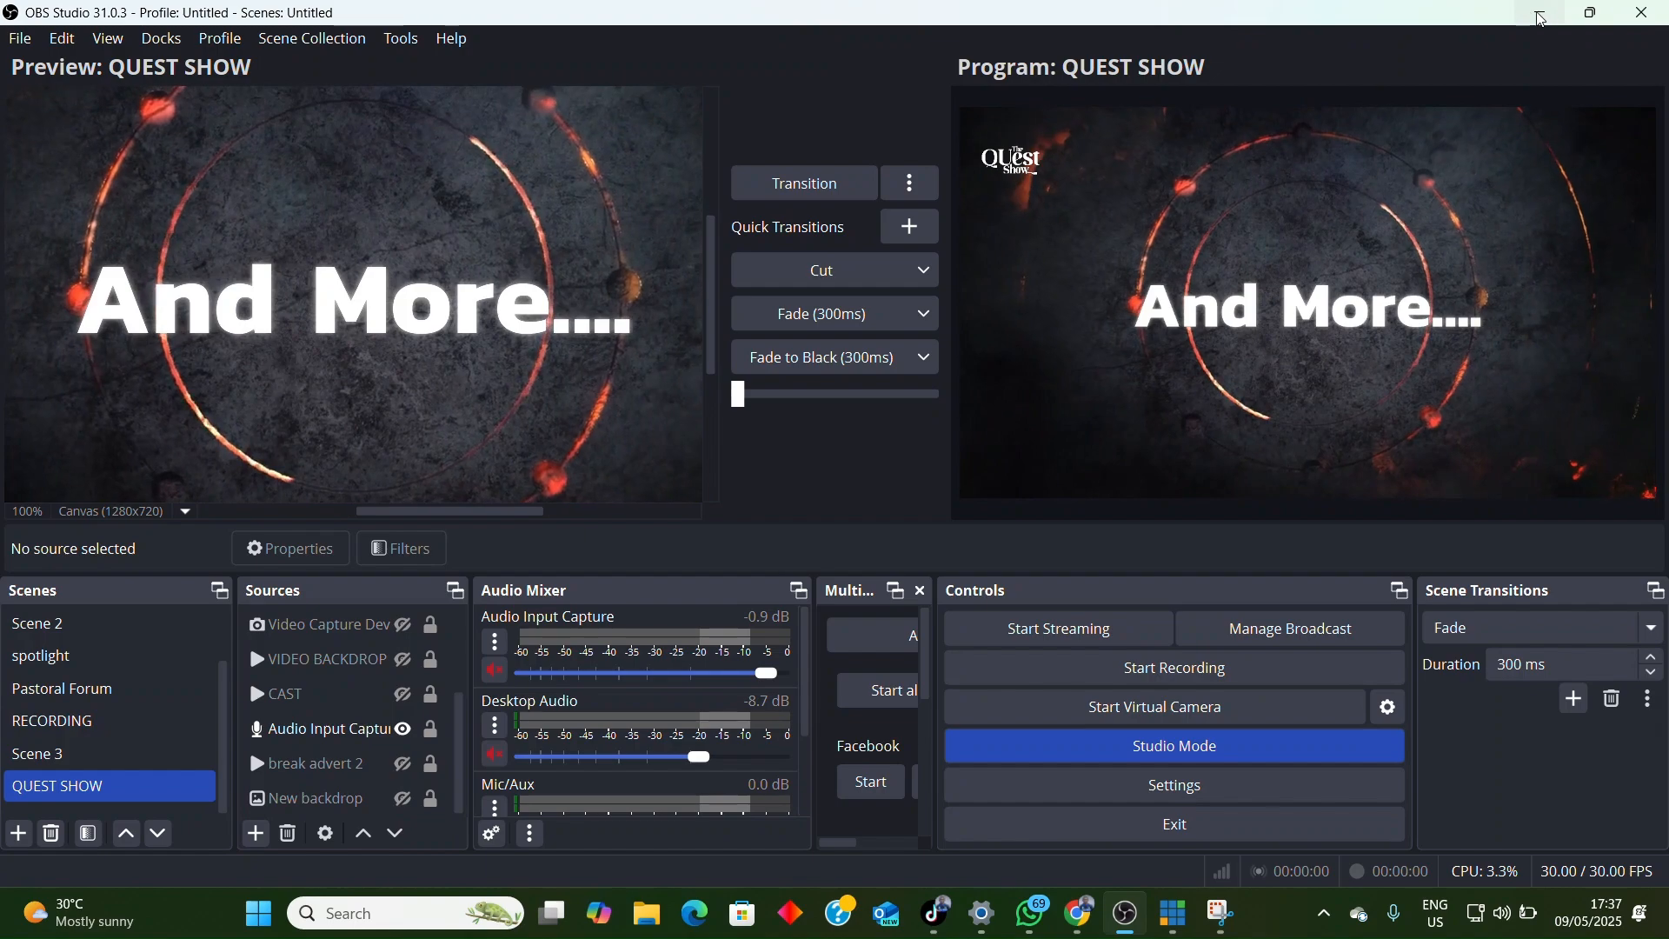
left_click(1590, 13)
left_click_drag(1112, 199, 1020, 572)
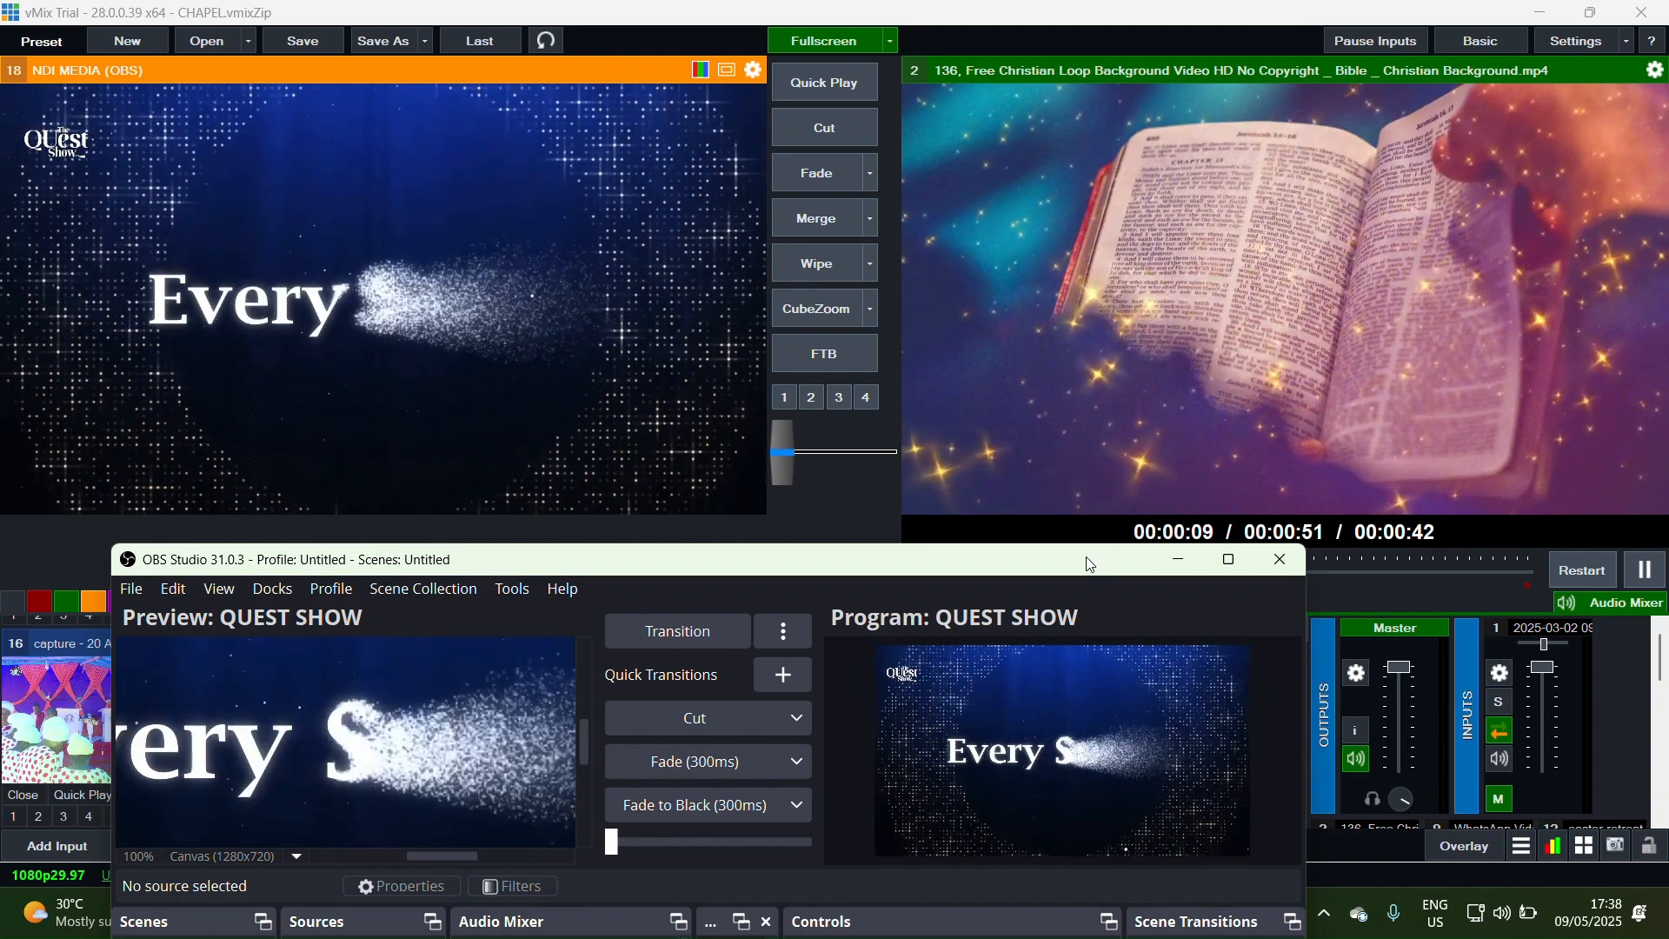
left_click_drag(1068, 574, 1235, 174)
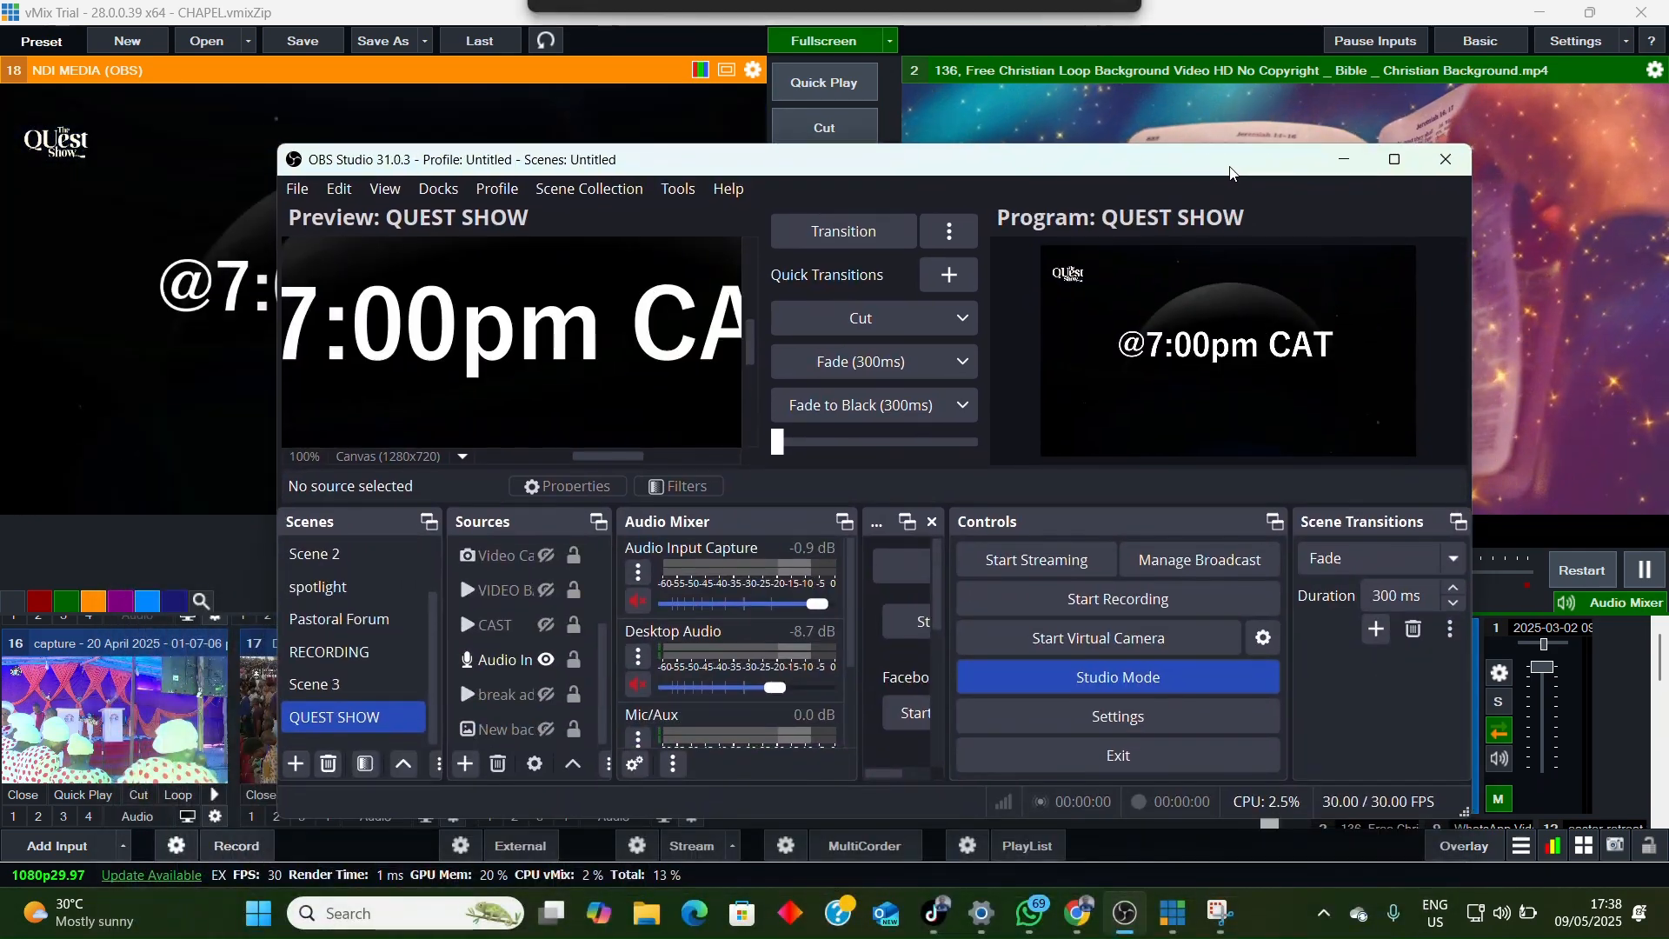
Step: Create a new NDI Source in the QUEST SHOW scene, keeping the suggested name
left_click(467, 764)
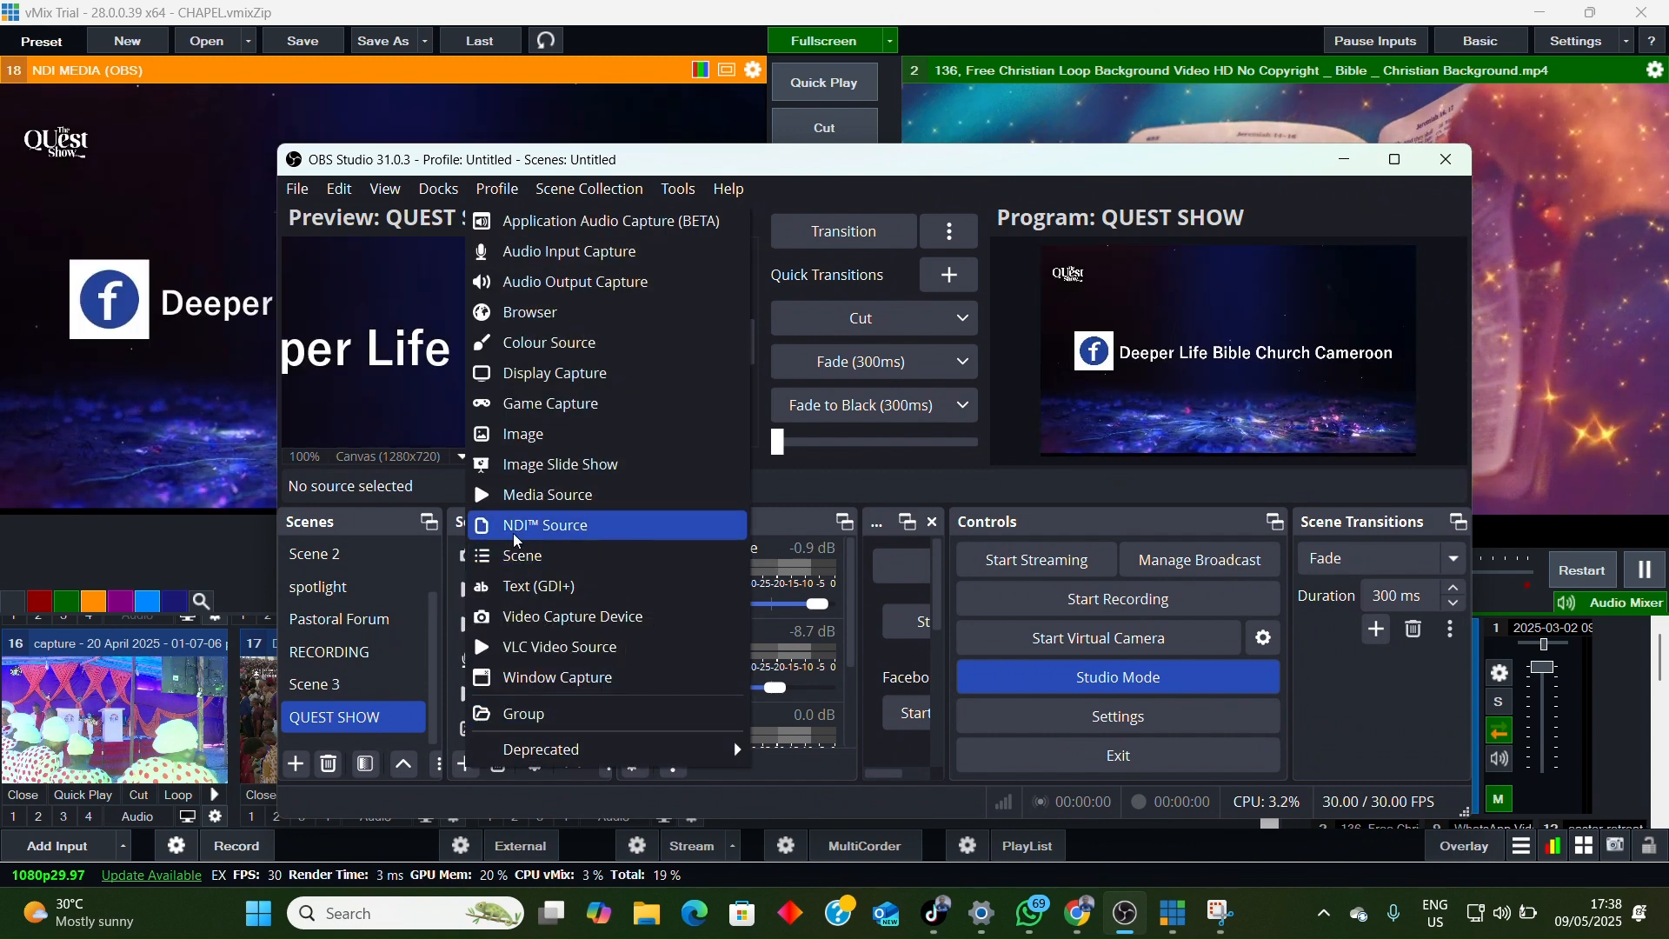
left_click(561, 527)
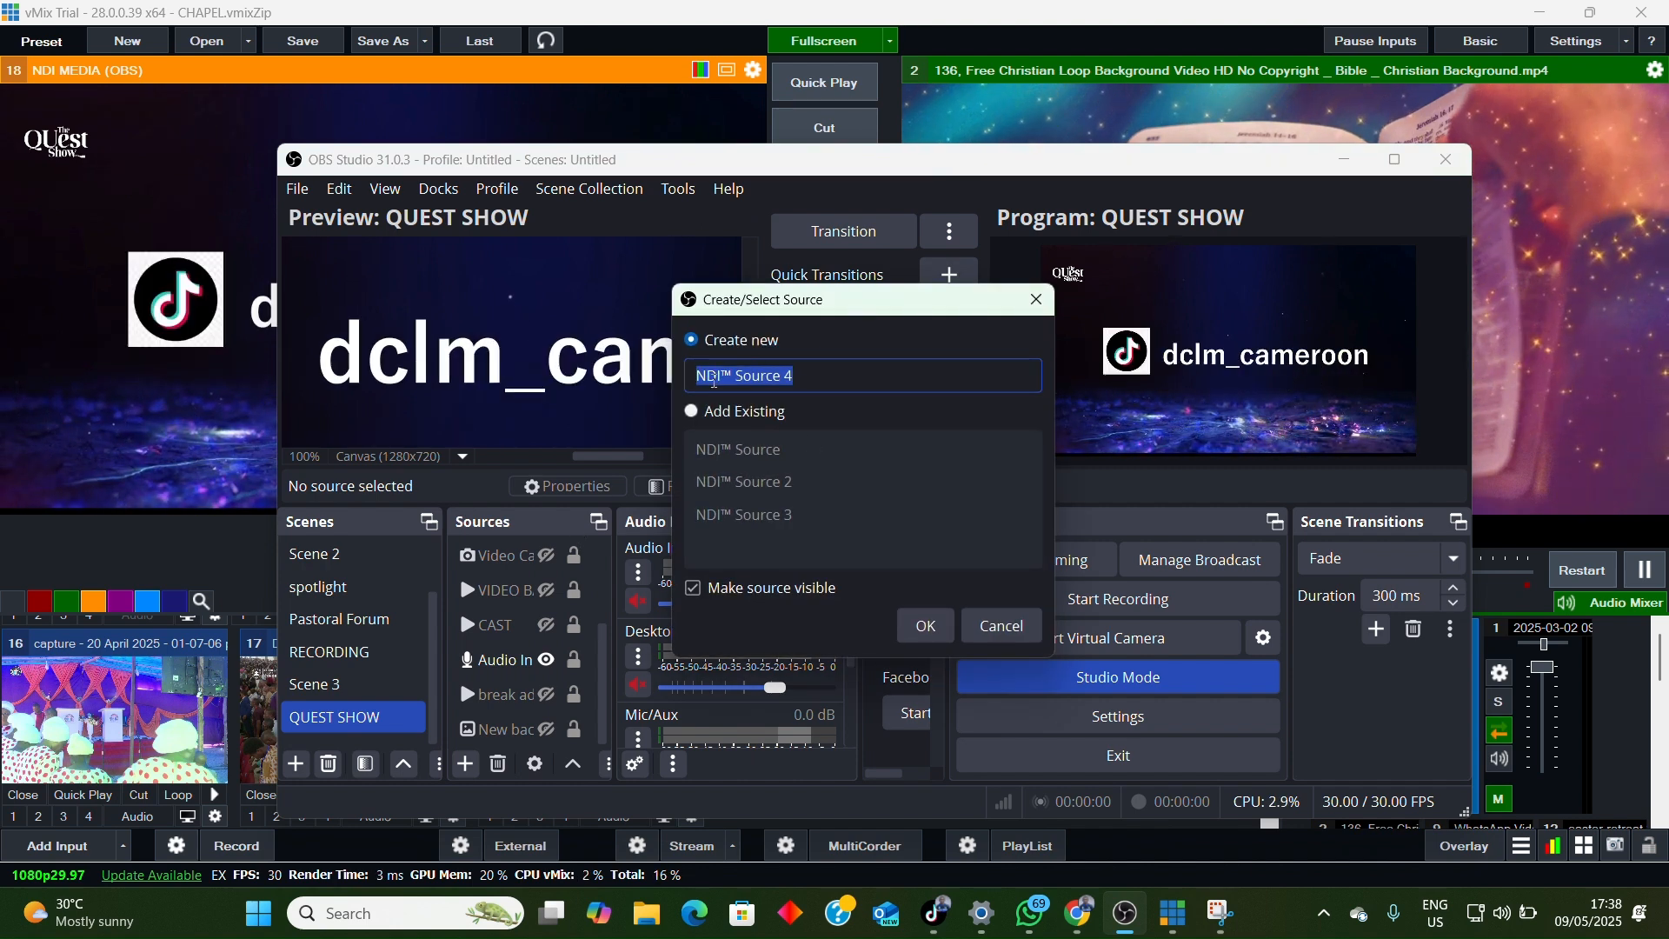
left_click(935, 631)
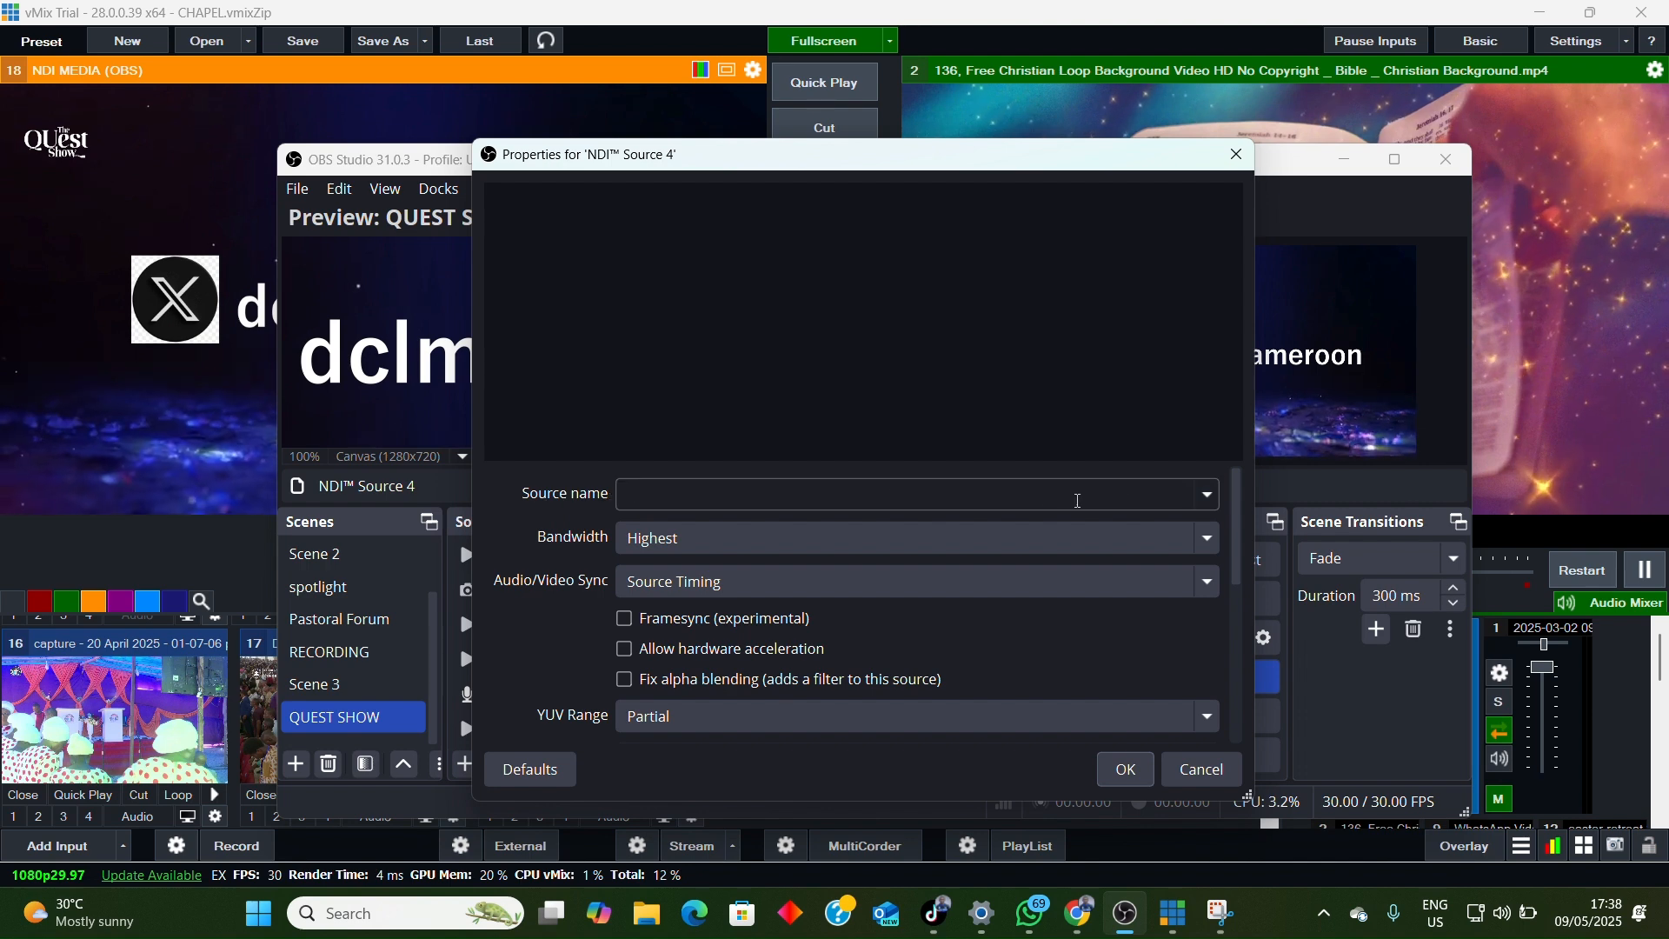
Step: Set the NDI source's source name to MEDIA (vMix - Output 1), confirm it, and move the whole OBS Studio window back into view
left_click_drag(847, 174, 834, 336)
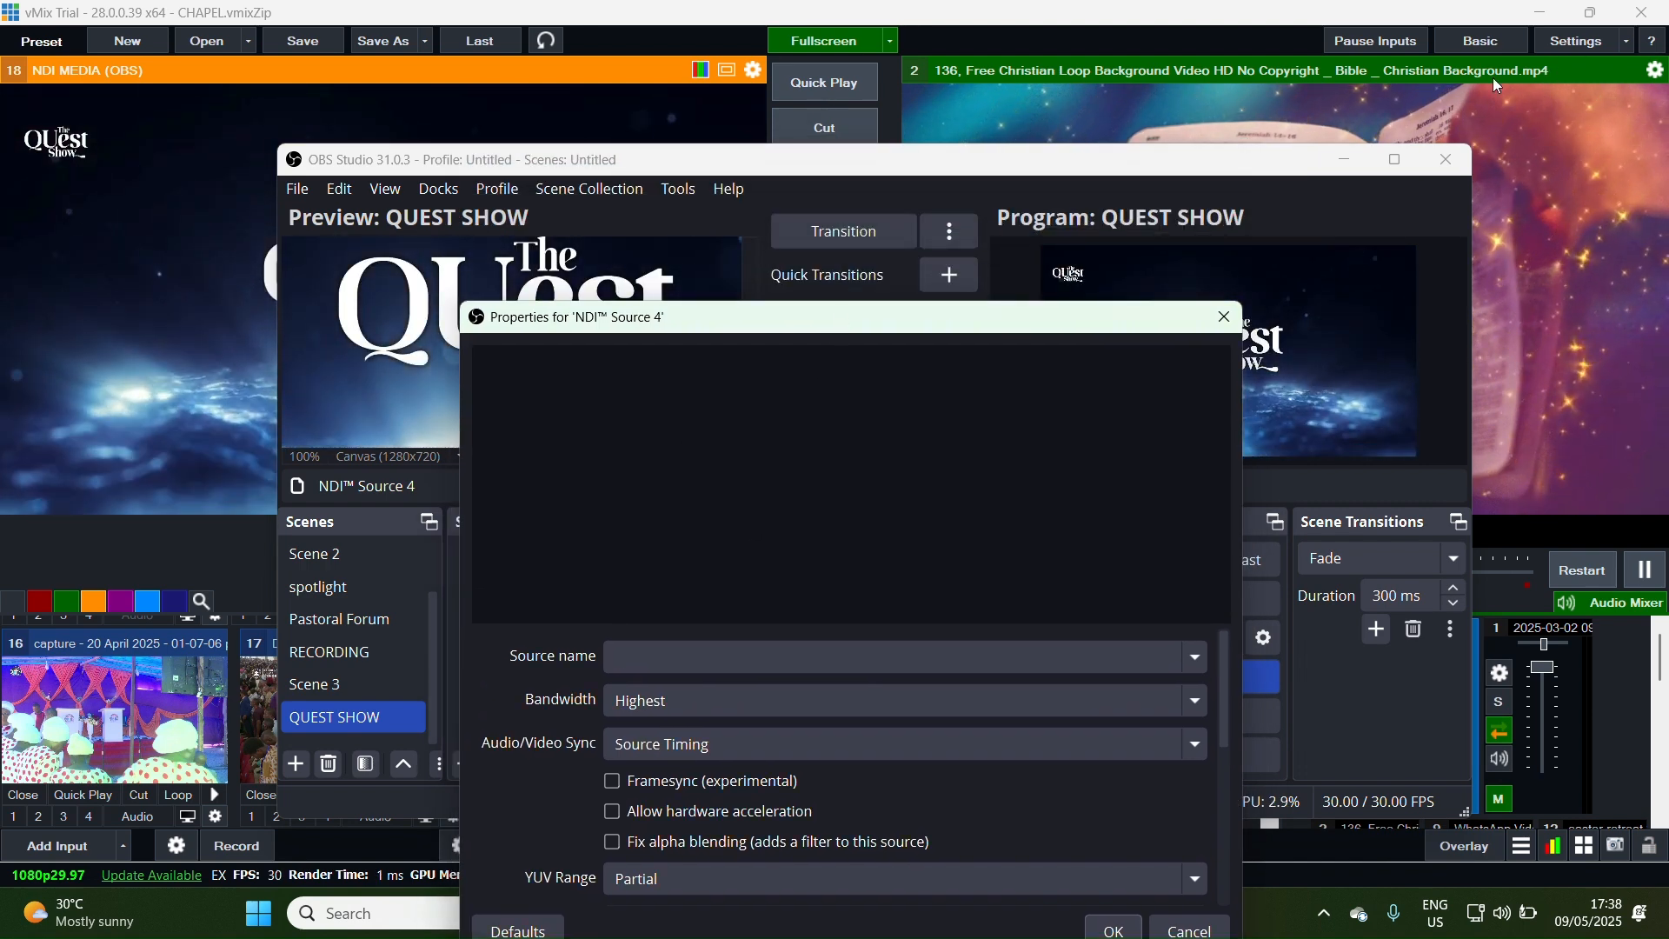
left_click_drag(1317, 178, 989, 273)
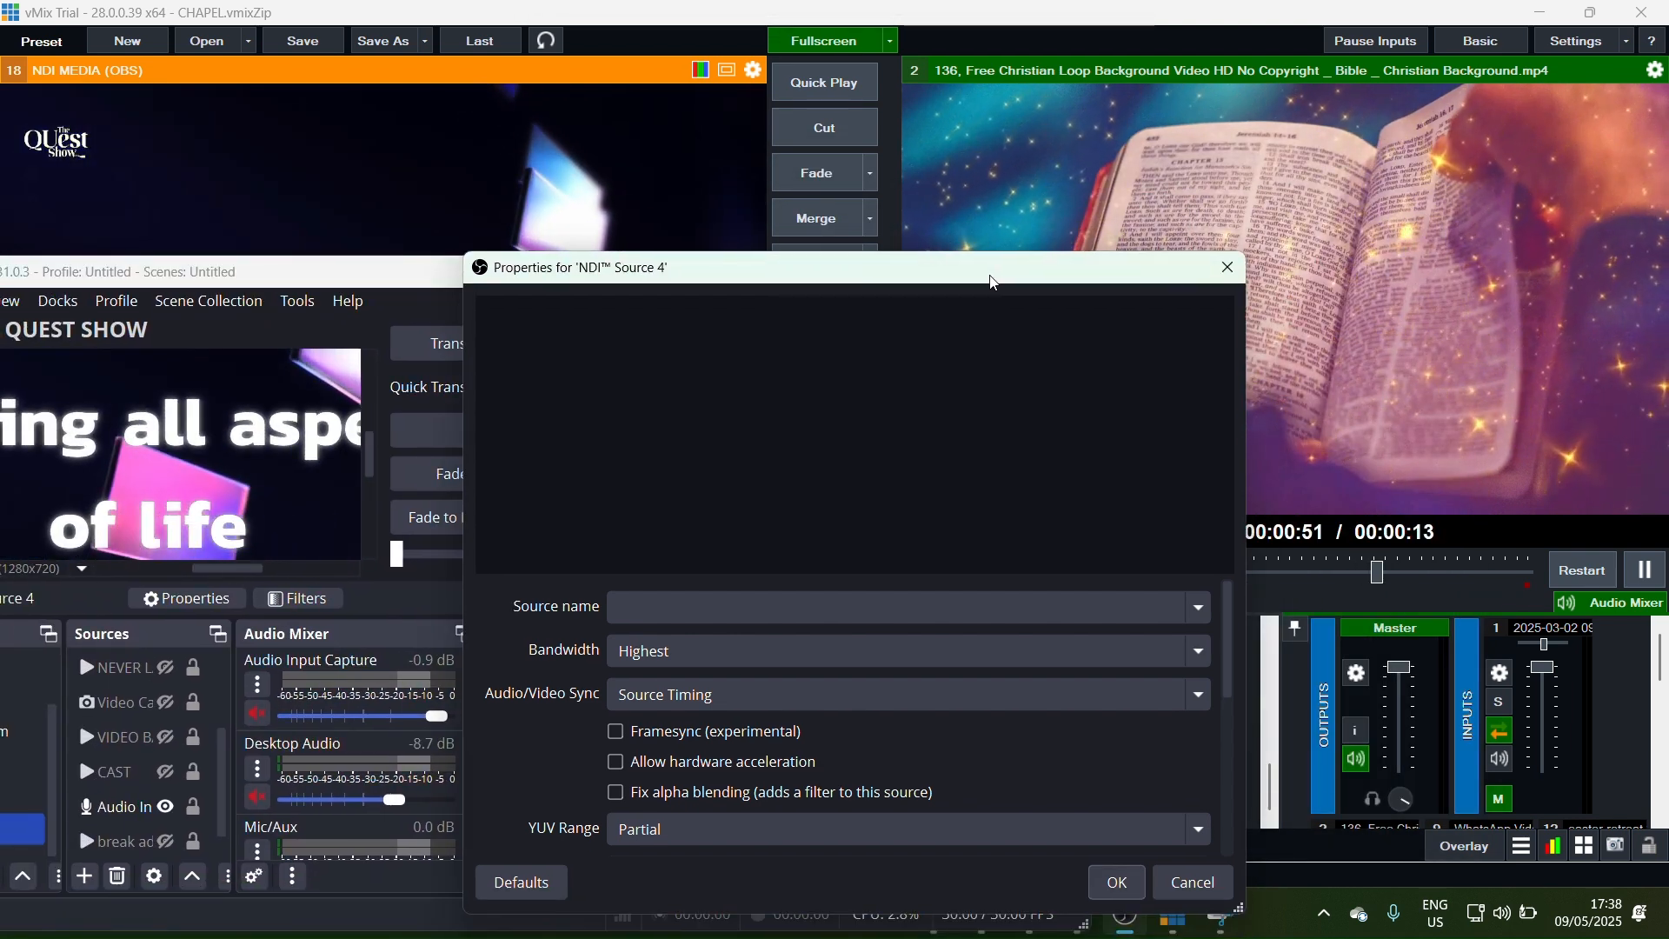
left_click(1202, 616)
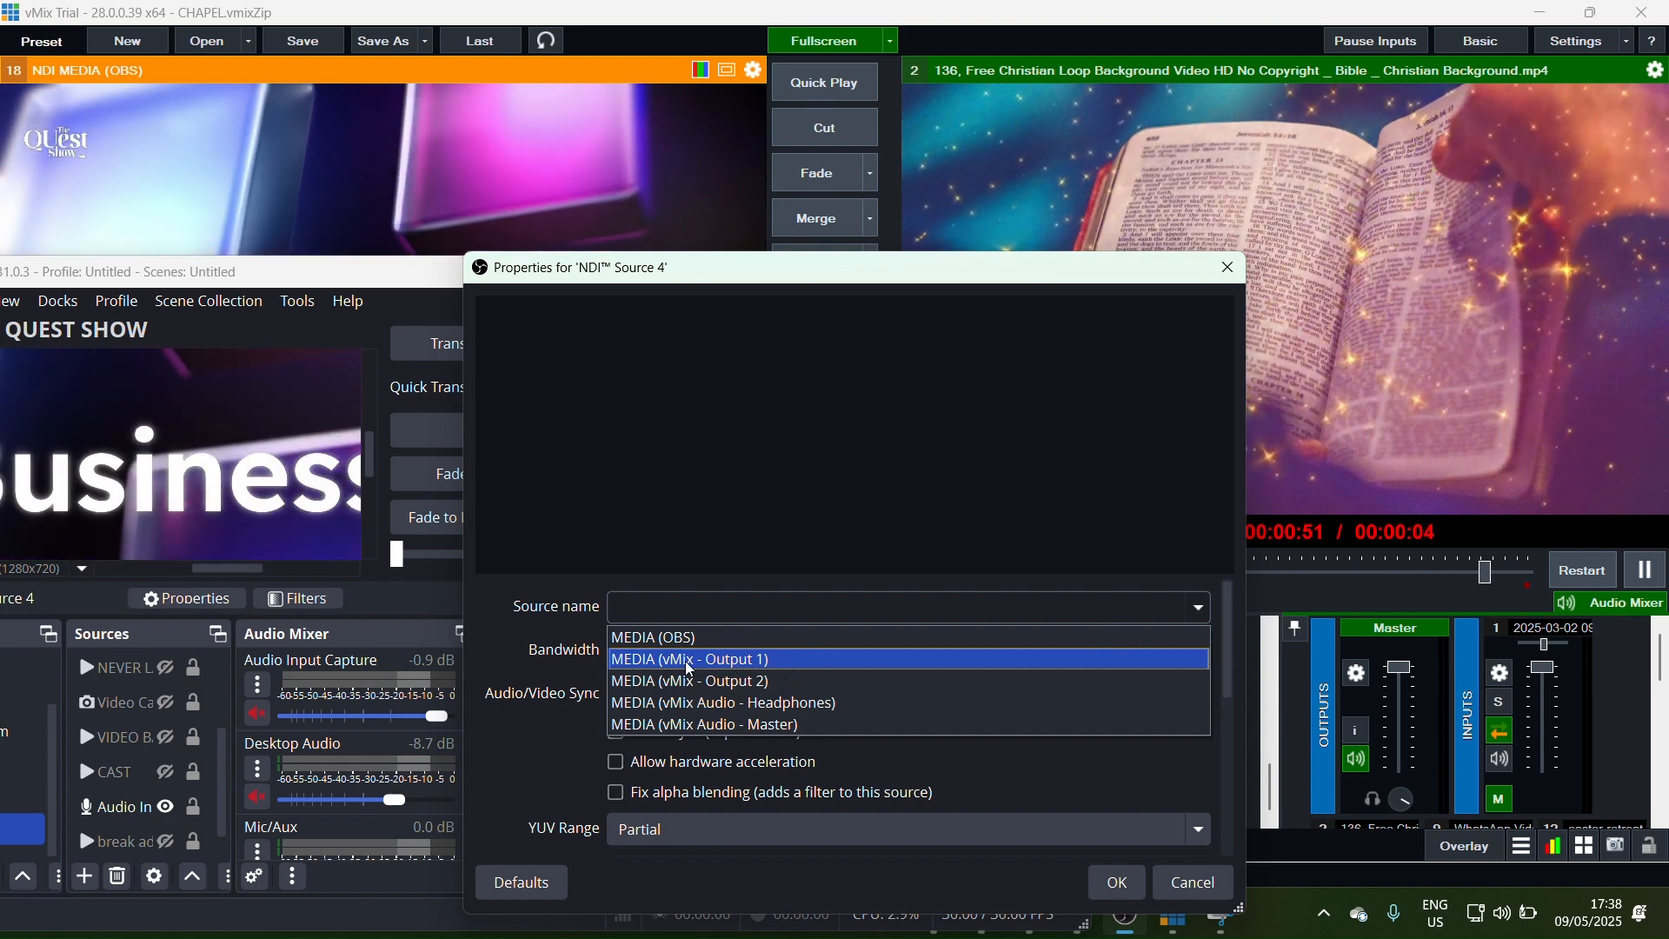
left_click(822, 666)
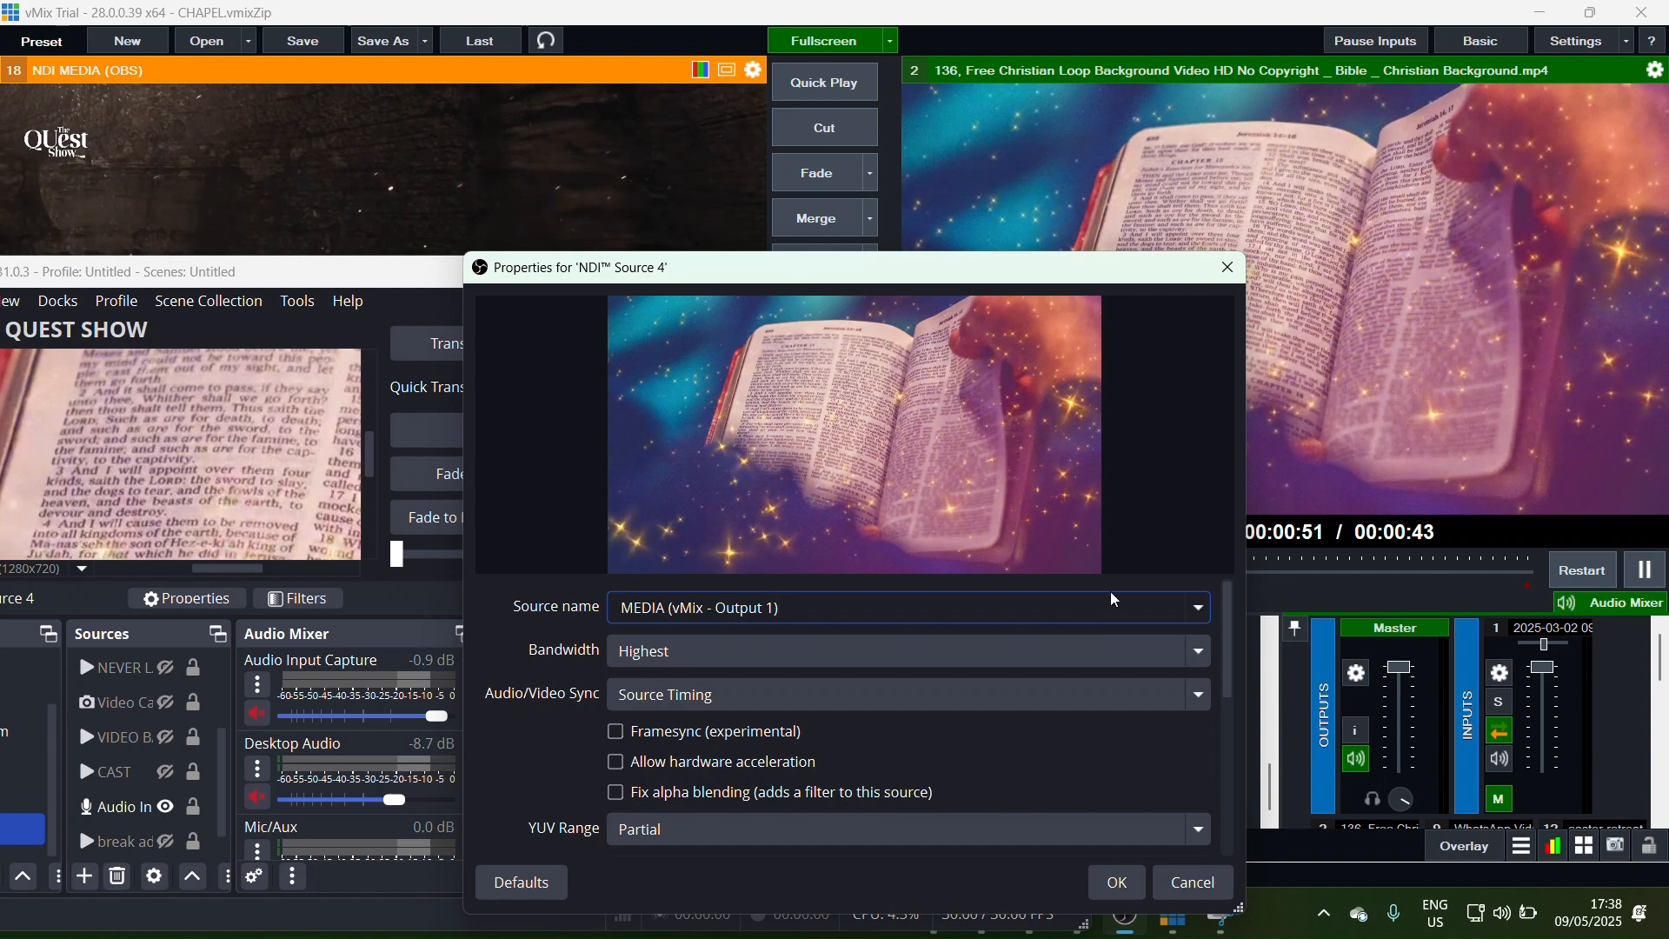
left_click(1123, 893)
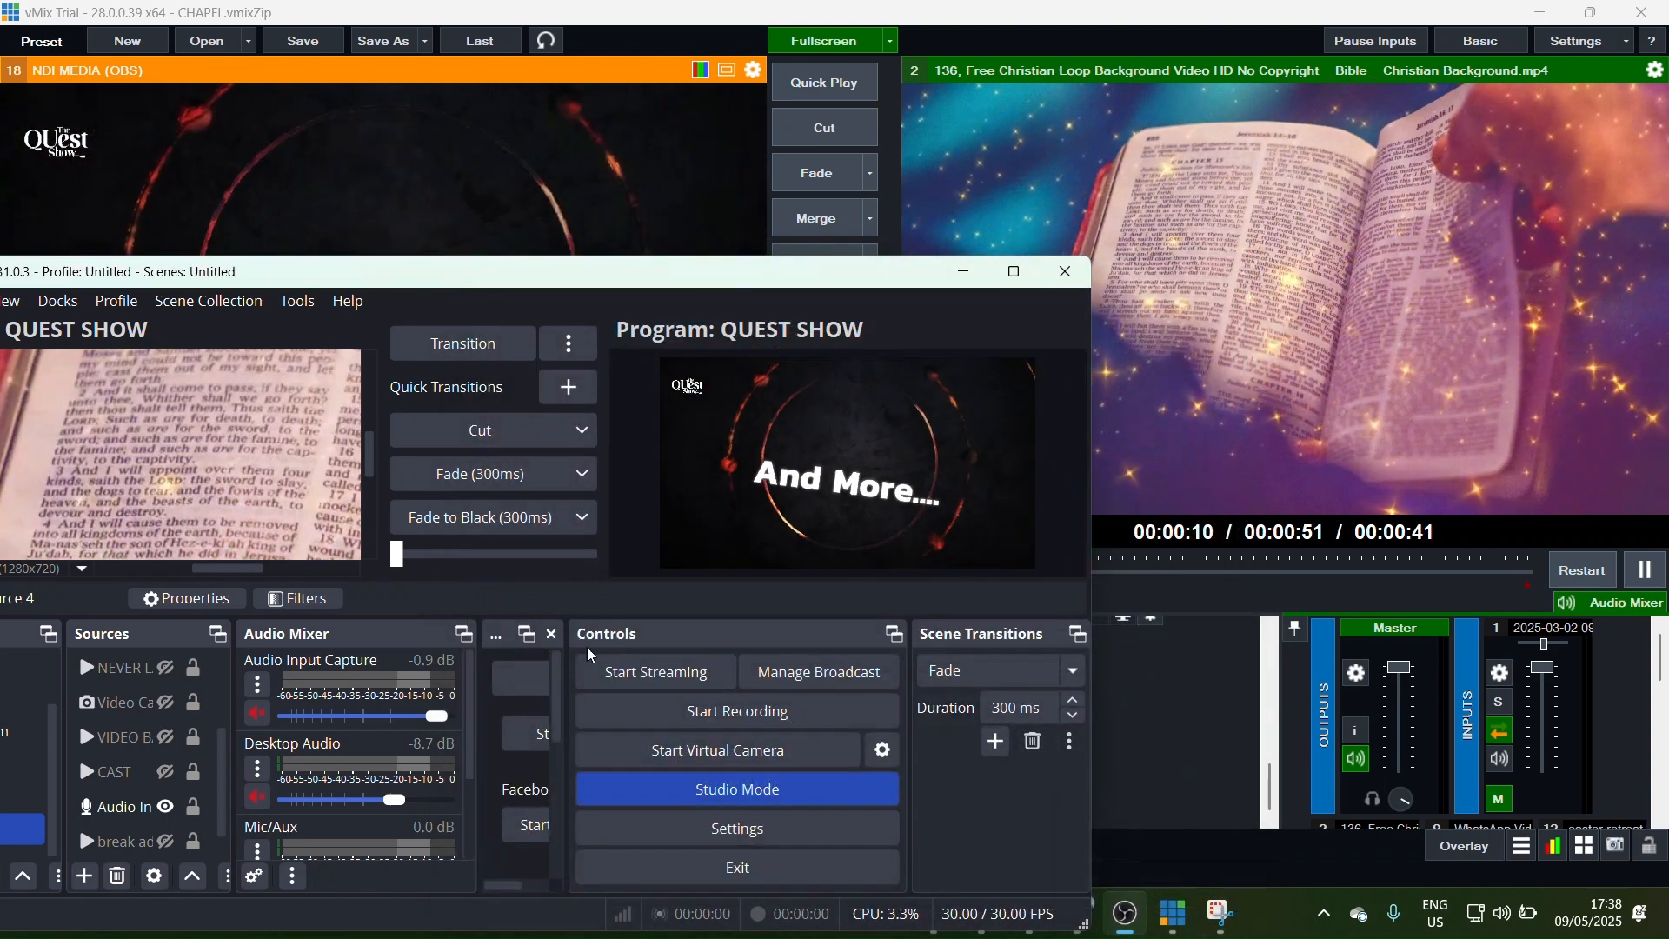
left_click_drag(402, 283, 810, 247)
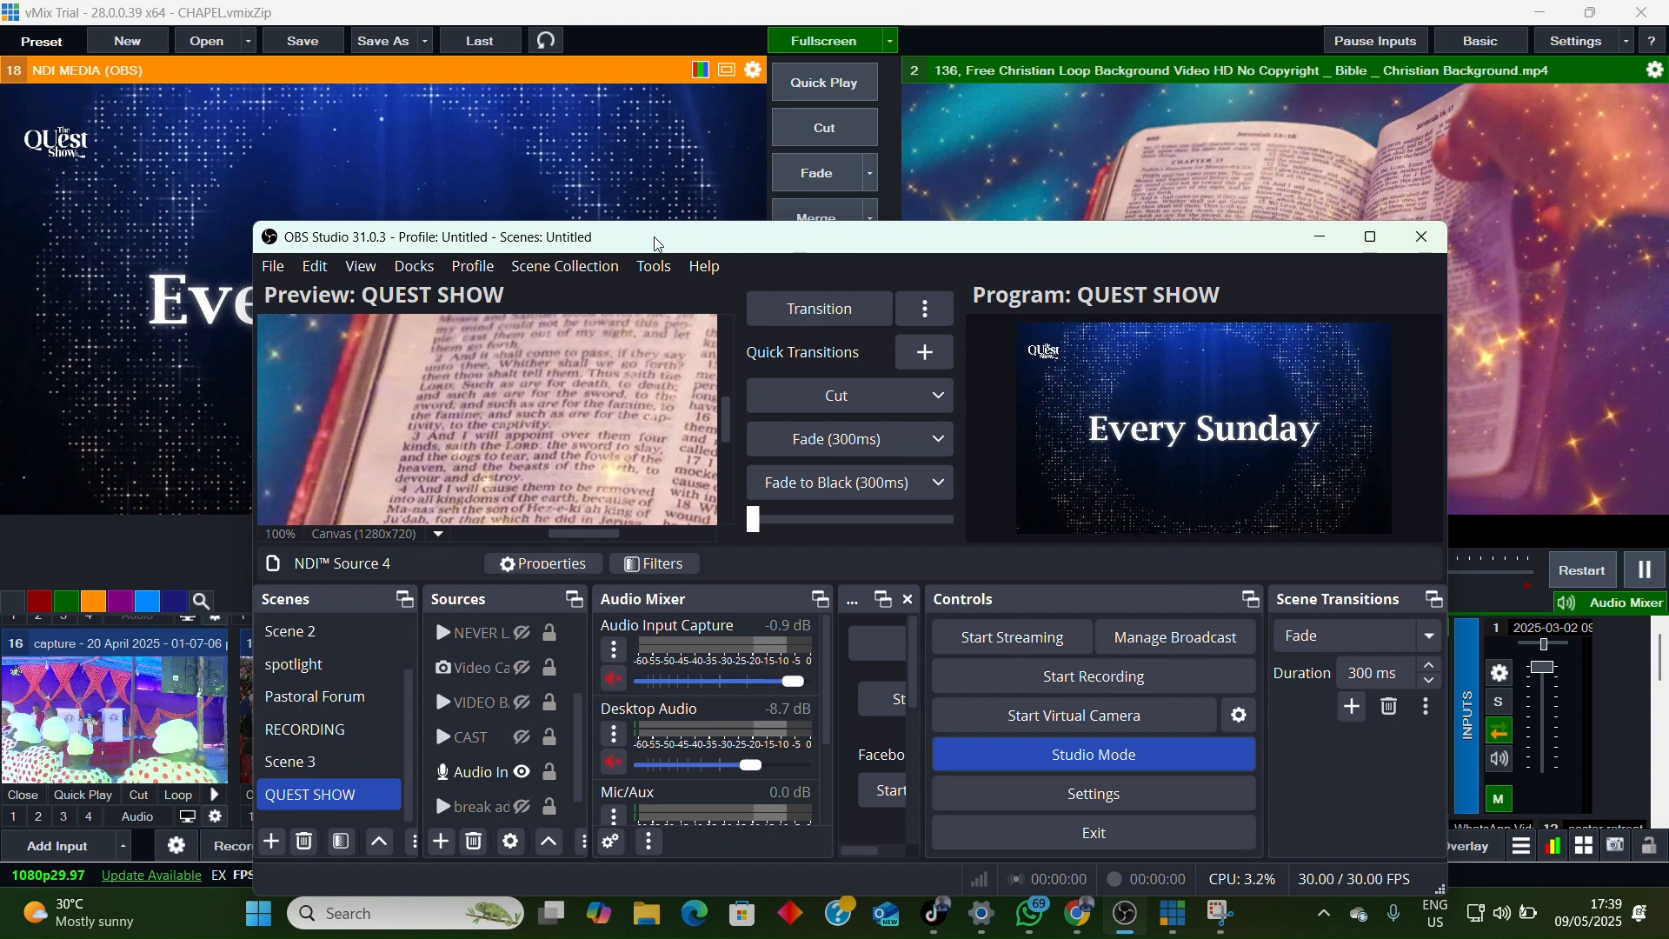
left_click_drag(658, 244, 712, 259)
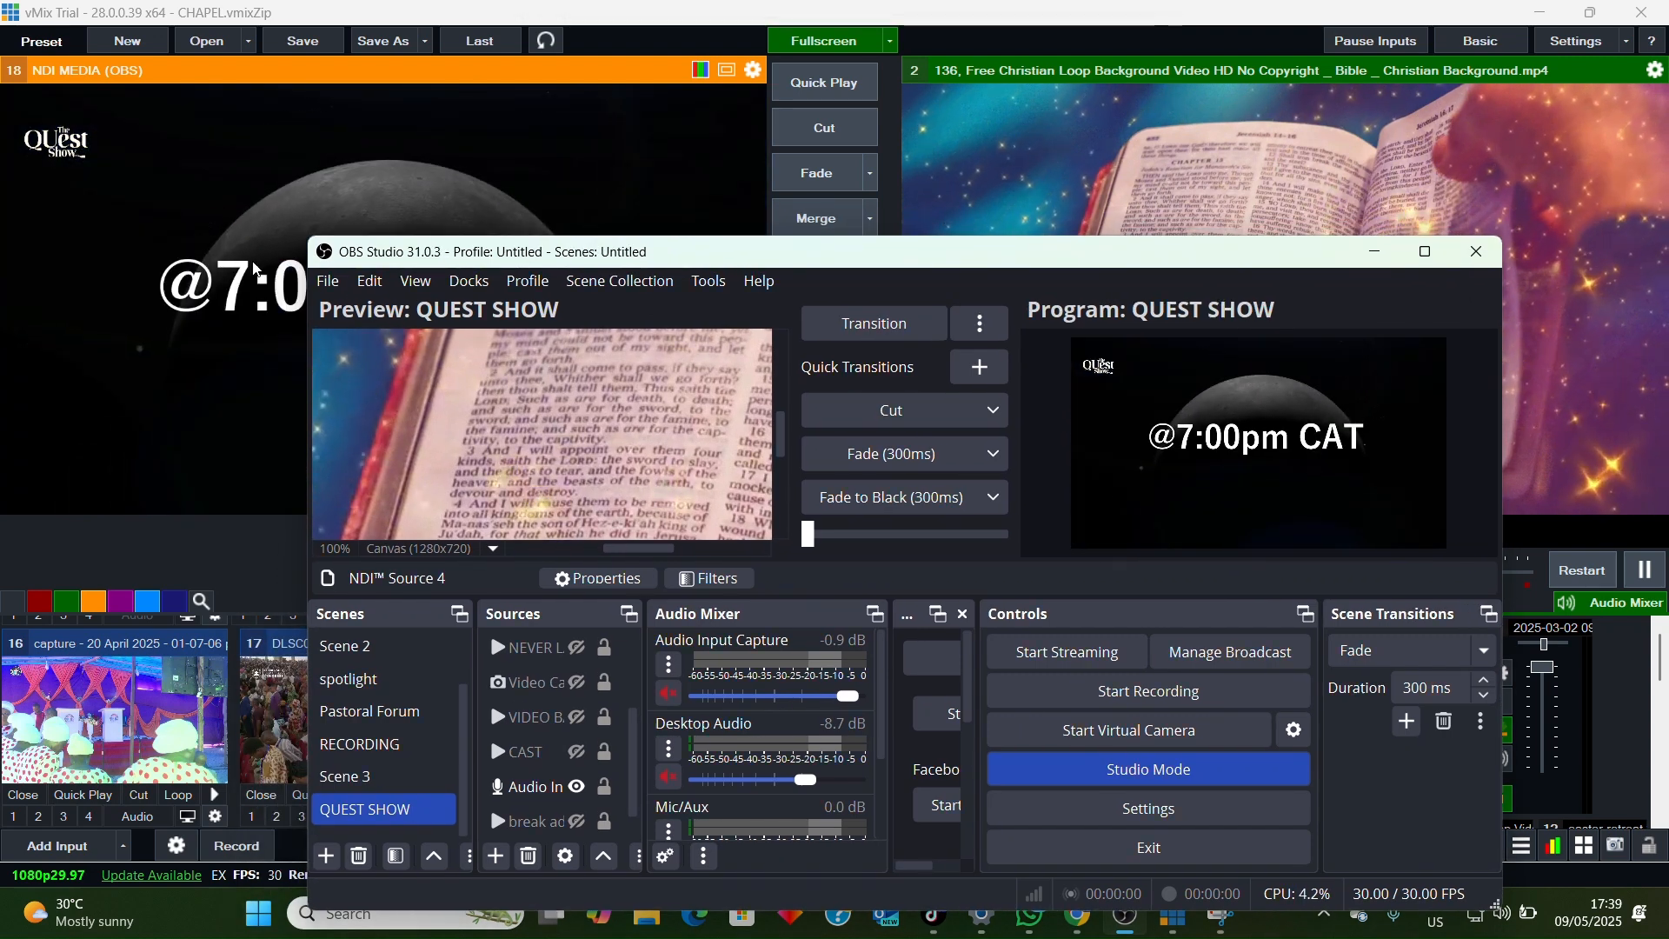